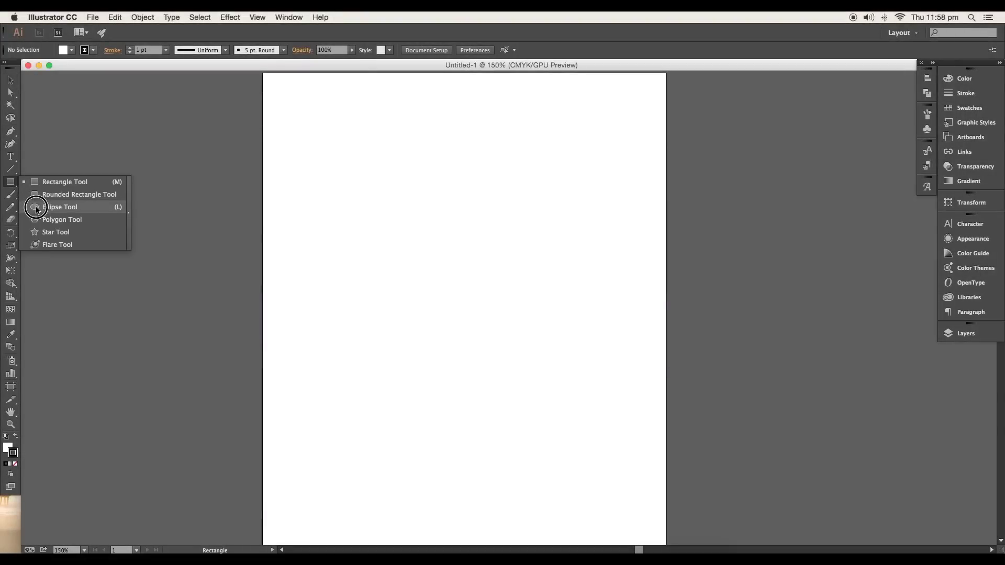
Draw a small circle and add progressively larger copies down the page
{"action": "left_click", "coordinate": [58, 207]}
{"action": "left_click_drag", "start_coordinate": [470, 223], "coordinate": [463, 262]}
{"action": "key", "text": "super+equal"}
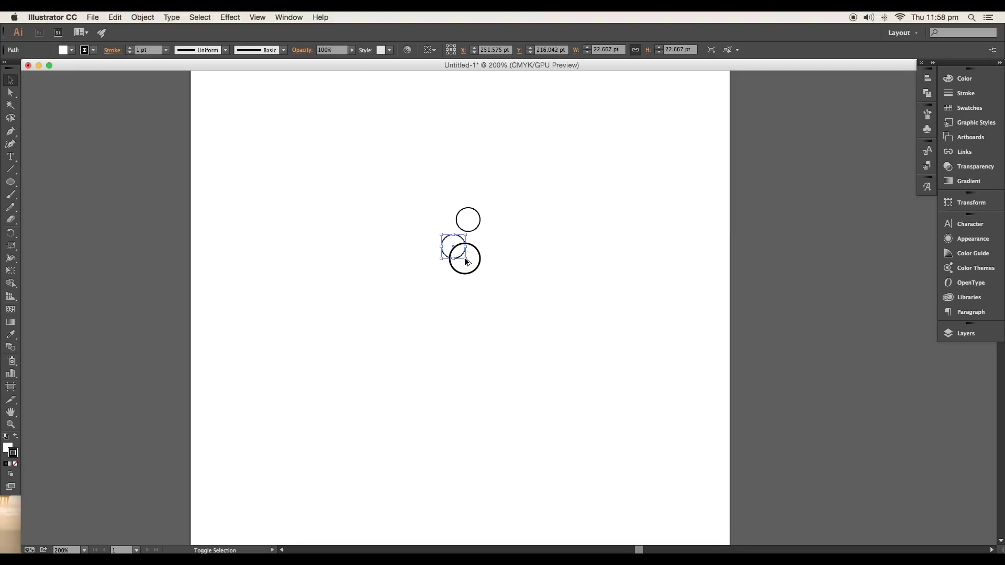
{"action": "left_click_drag", "start_coordinate": [466, 261], "coordinate": [504, 278]}
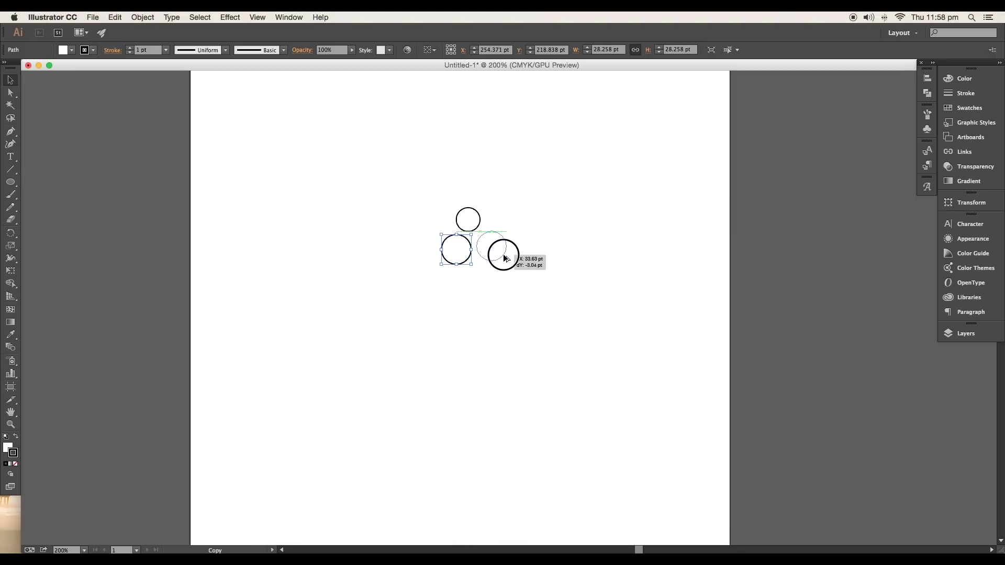
{"action": "mouse_move", "coordinate": [503, 279]}
{"action": "left_mouse_down"}
{"action": "mouse_move", "coordinate": [512, 291]}
{"action": "mouse_move", "coordinate": [455, 303]}
{"action": "mouse_move", "coordinate": [428, 326]}
{"action": "mouse_move", "coordinate": [532, 372]}
{"action": "left_mouse_up"}
{"action": "scroll", "coordinate": [514, 322], "scroll_direction": "down", "scroll_amount": 3}
{"action": "left_click_drag", "start_coordinate": [488, 290], "coordinate": [389, 355], "text": "alt"}
{"action": "scroll", "coordinate": [456, 308], "scroll_direction": "down", "scroll_amount": 2}
{"action": "left_click_drag", "start_coordinate": [456, 308], "coordinate": [530, 330], "text": "alt"}
{"action": "left_click_drag", "start_coordinate": [543, 375], "coordinate": [568, 410]}
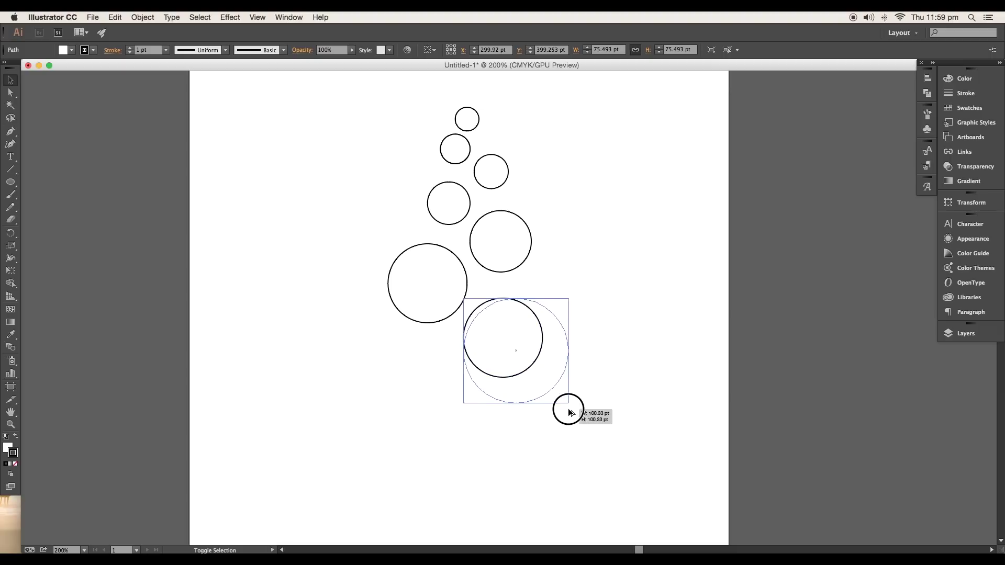
{"action": "scroll", "coordinate": [545, 359], "scroll_direction": "down", "scroll_amount": 3}
{"action": "left_click_drag", "start_coordinate": [564, 286], "coordinate": [457, 332], "text": "alt"}
{"action": "left_click_drag", "start_coordinate": [387, 390], "coordinate": [359, 425]}
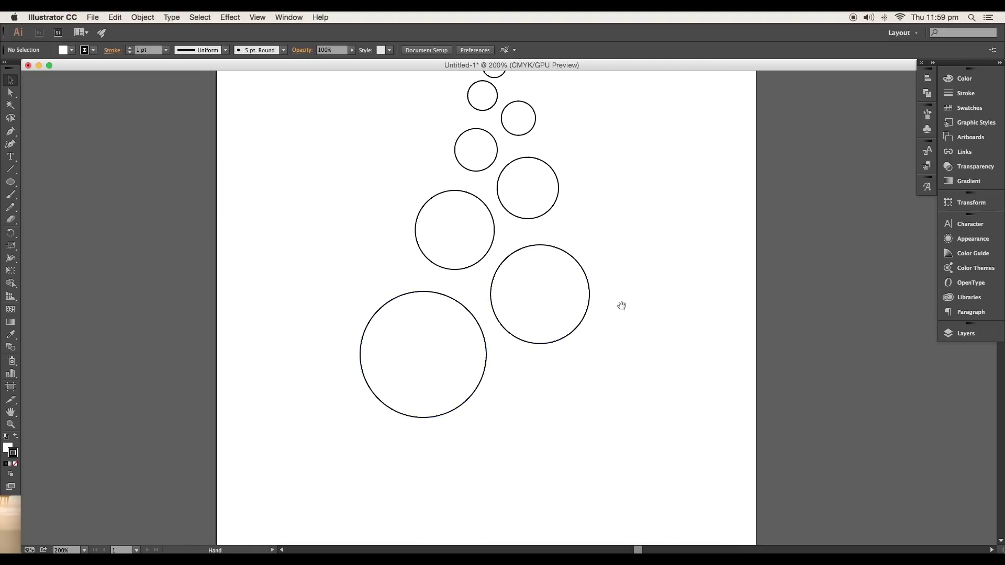
{"action": "scroll", "coordinate": [557, 320], "scroll_direction": "up", "scroll_amount": 3}
{"action": "mouse_move", "coordinate": [471, 153]}
{"action": "left_mouse_down", "text": "alt"}
{"action": "mouse_move", "coordinate": [535, 163]}
{"action": "mouse_move", "coordinate": [557, 149]}
{"action": "mouse_move", "coordinate": [517, 187]}
{"action": "left_mouse_up", "text": "alt"}
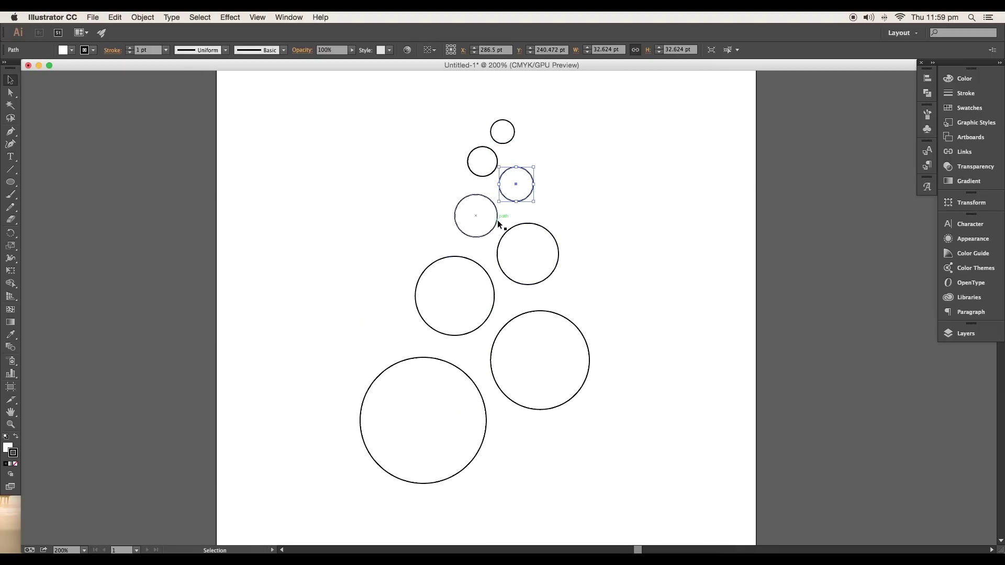
Nudge and resize the small top circles to tighten the stack, then select all eight
{"action": "left_click_drag", "start_coordinate": [499, 224], "coordinate": [498, 221]}
{"action": "left_click_drag", "start_coordinate": [508, 272], "coordinate": [507, 266]}
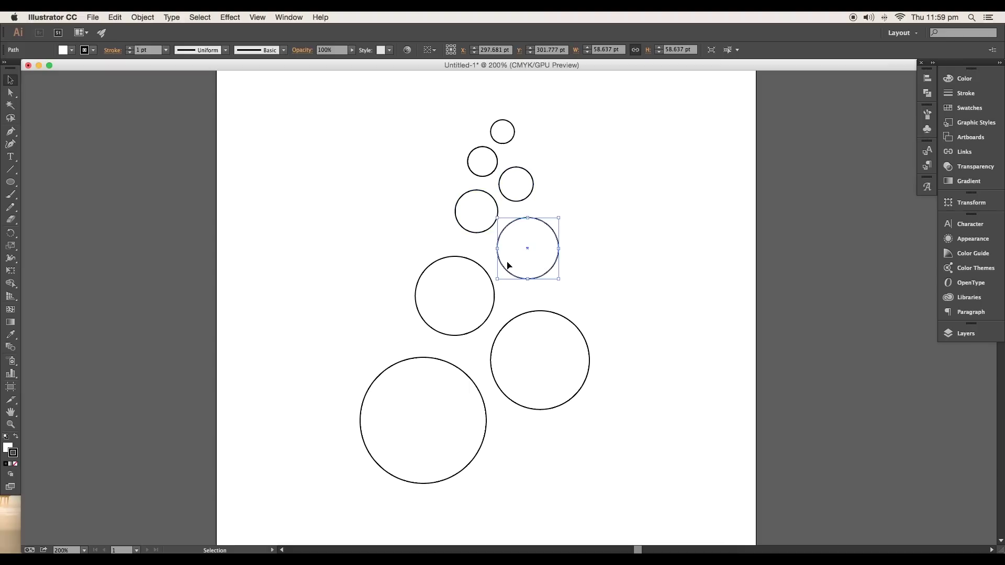
{"action": "left_click", "coordinate": [503, 132]}
{"action": "left_click_drag", "start_coordinate": [515, 144], "coordinate": [504, 137]}
{"action": "key", "text": "super+equal"}
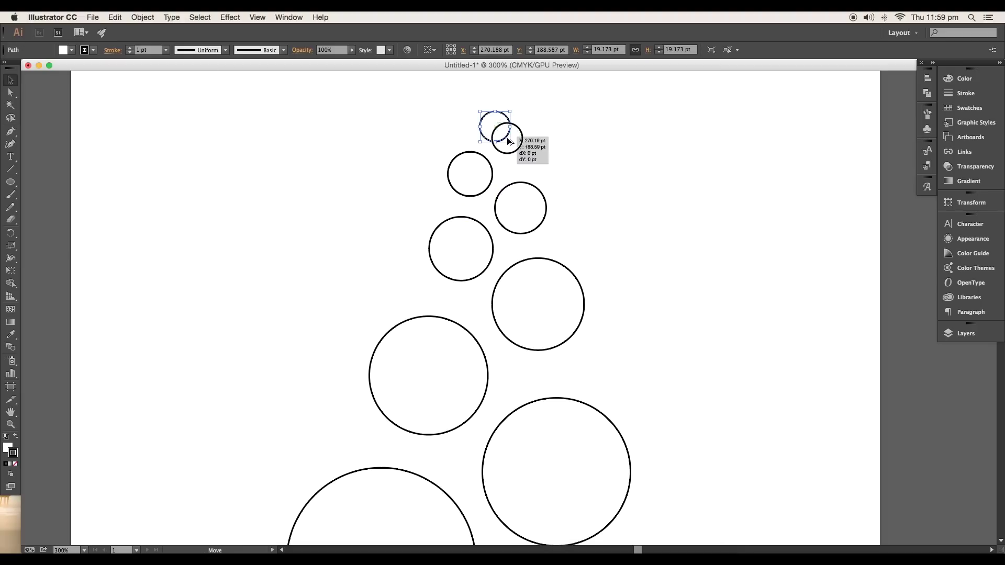
{"action": "left_click", "coordinate": [492, 154]}
{"action": "left_click_drag", "start_coordinate": [489, 170], "coordinate": [493, 170]}
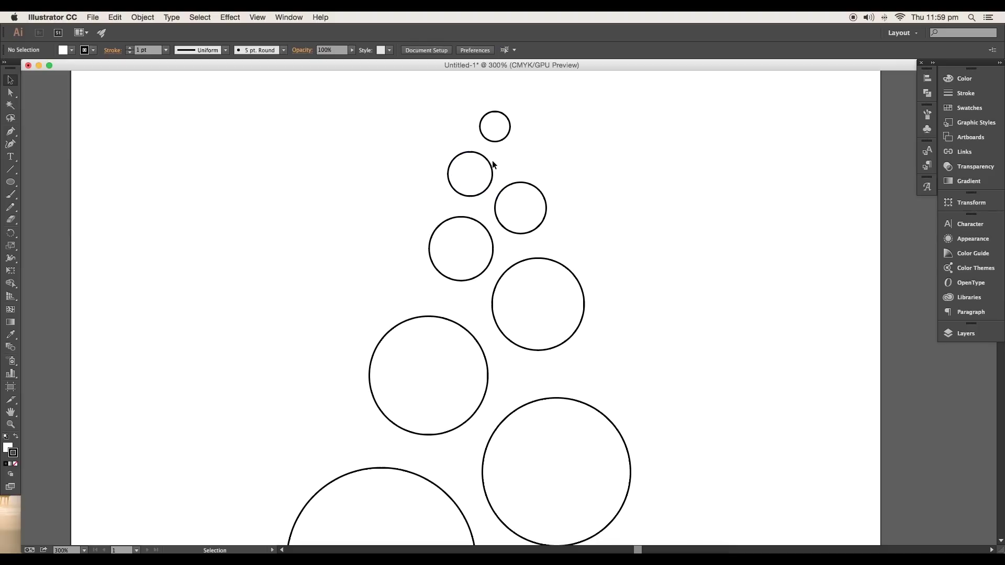
{"action": "left_click_drag", "start_coordinate": [494, 163], "coordinate": [496, 162]}
{"action": "key", "text": "super+1"}
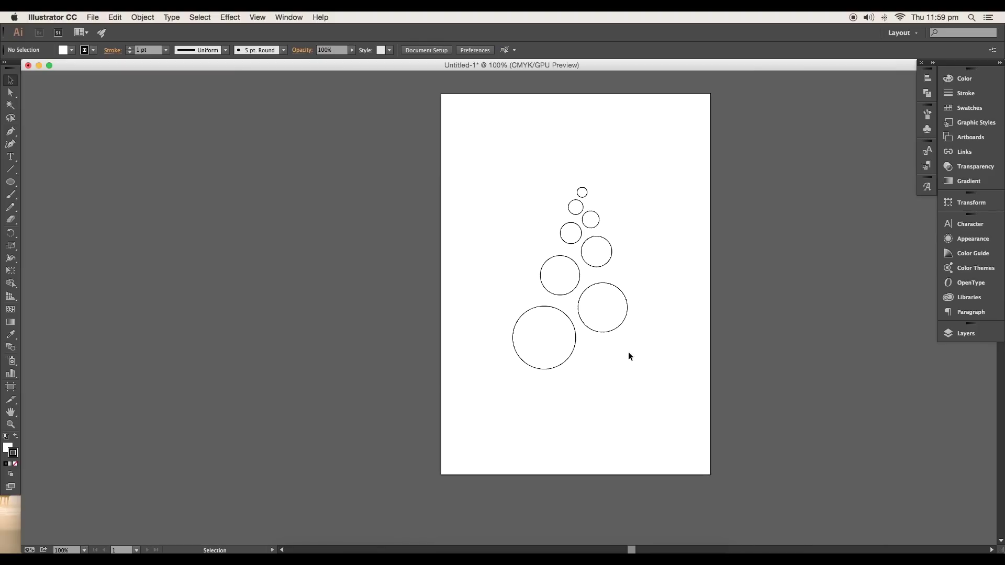
{"action": "left_click_drag", "start_coordinate": [646, 390], "coordinate": [487, 162]}
Start a blend with the Blend tool, linking the bottom circles in turn
{"action": "key", "text": "super+equal"}
{"action": "scroll", "coordinate": [608, 251], "scroll_direction": "right", "scroll_amount": 2}
{"action": "scroll", "coordinate": [608, 252], "scroll_direction": "down", "scroll_amount": 1}
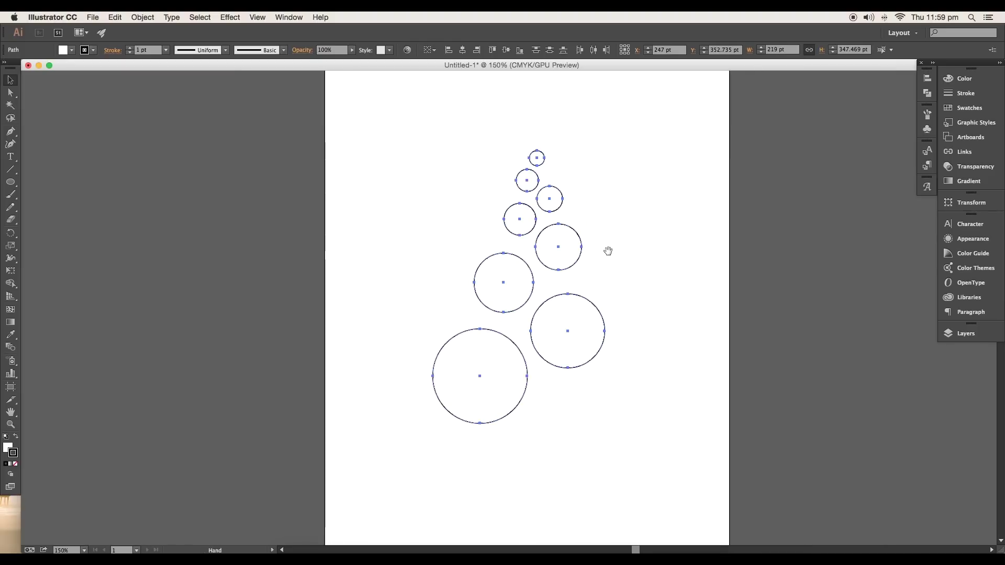
{"action": "left_click", "coordinate": [10, 348]}
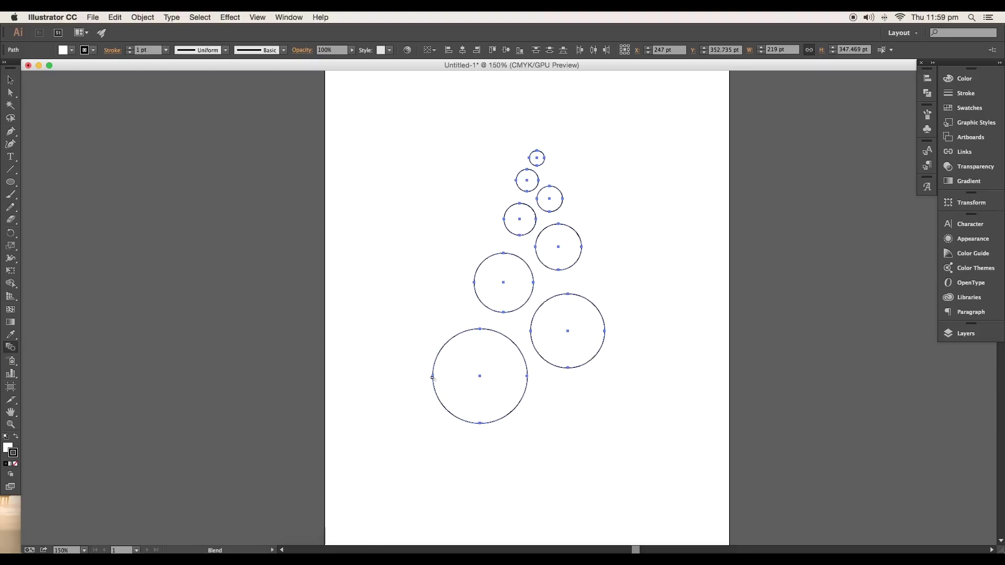
{"action": "scroll", "coordinate": [530, 348], "scroll_direction": "up", "scroll_amount": 1}
{"action": "left_click", "coordinate": [531, 326]}
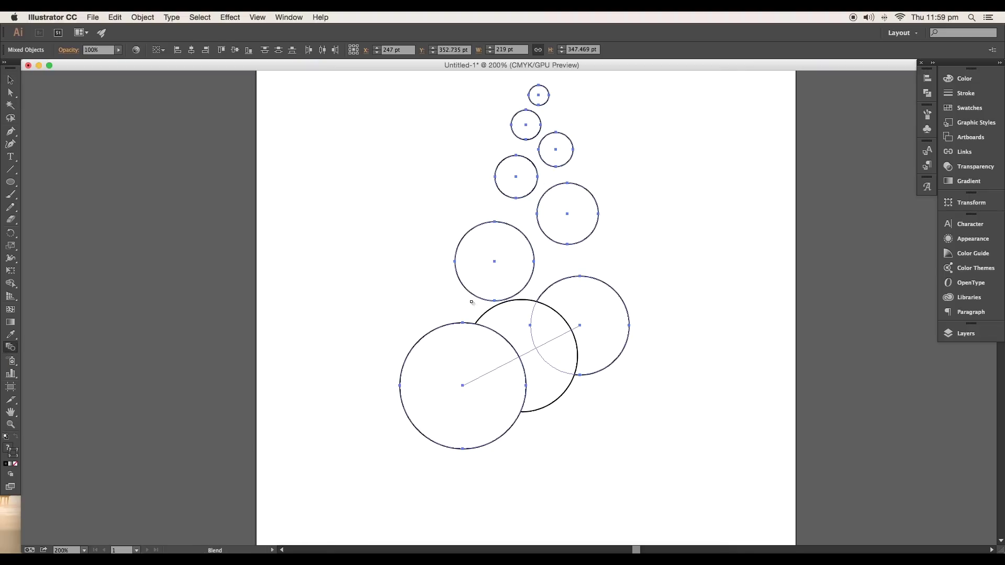
{"action": "left_click", "coordinate": [454, 265]}
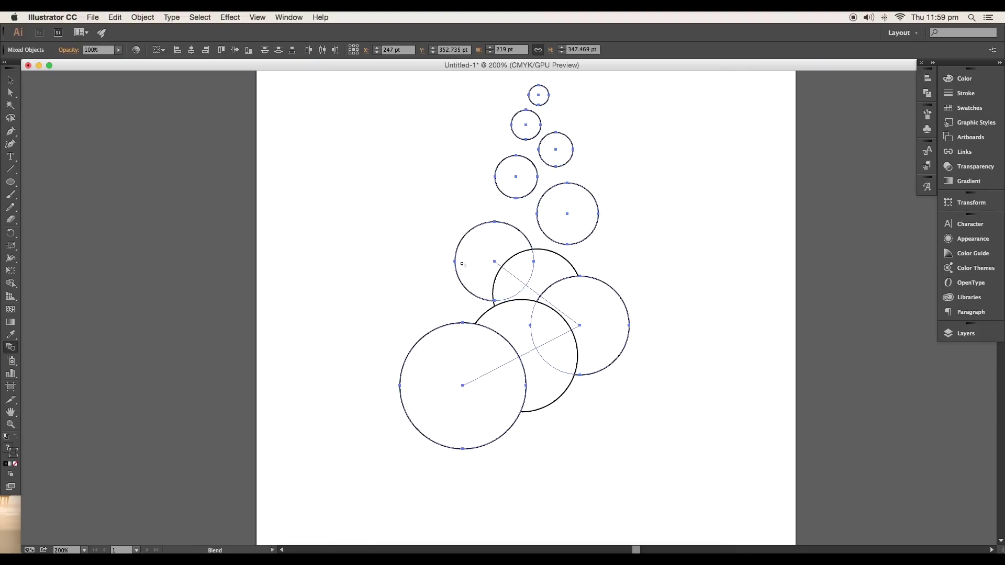
{"action": "scroll", "coordinate": [511, 314], "scroll_direction": "up", "scroll_amount": 4}
{"action": "scroll", "coordinate": [519, 330], "scroll_direction": "down", "scroll_amount": 1}
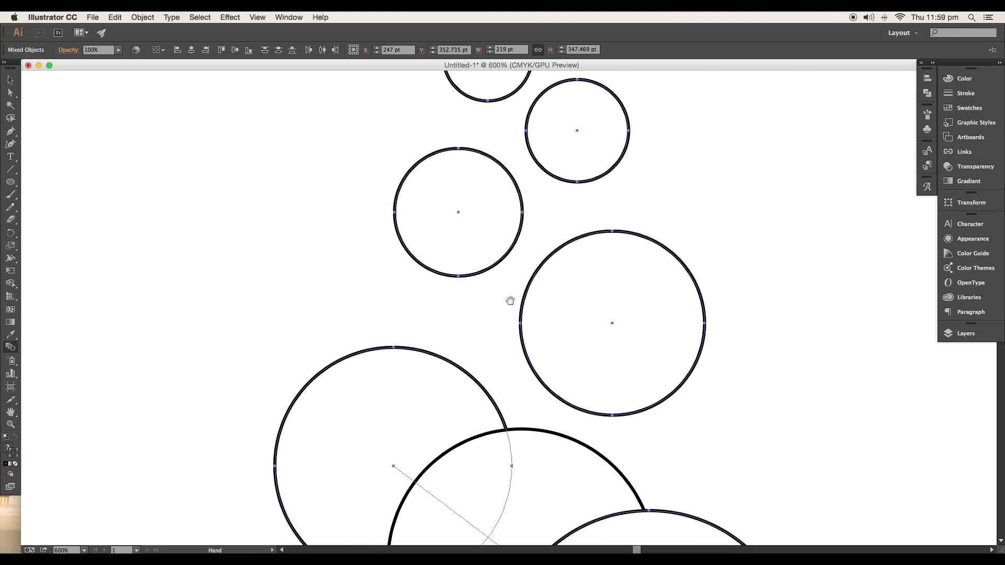
{"action": "left_click_drag", "start_coordinate": [510, 300], "coordinate": [503, 343]}
{"action": "left_click", "coordinate": [515, 367]}
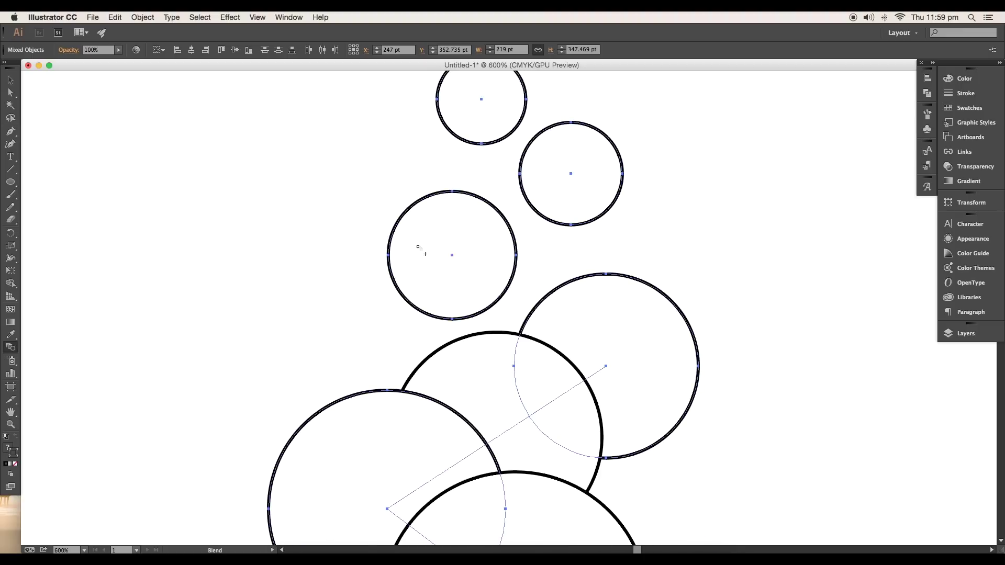
Link the remaining circles up to the smallest top one, then select the whole blend
{"action": "left_click", "coordinate": [397, 264]}
{"action": "left_click", "coordinate": [576, 201]}
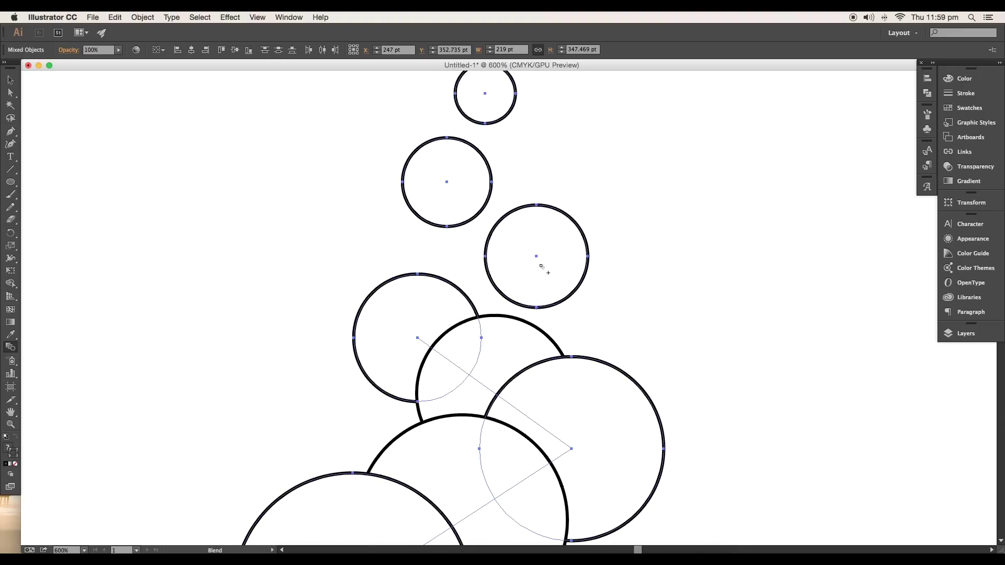
{"action": "left_click", "coordinate": [486, 258]}
{"action": "left_click", "coordinate": [402, 183]}
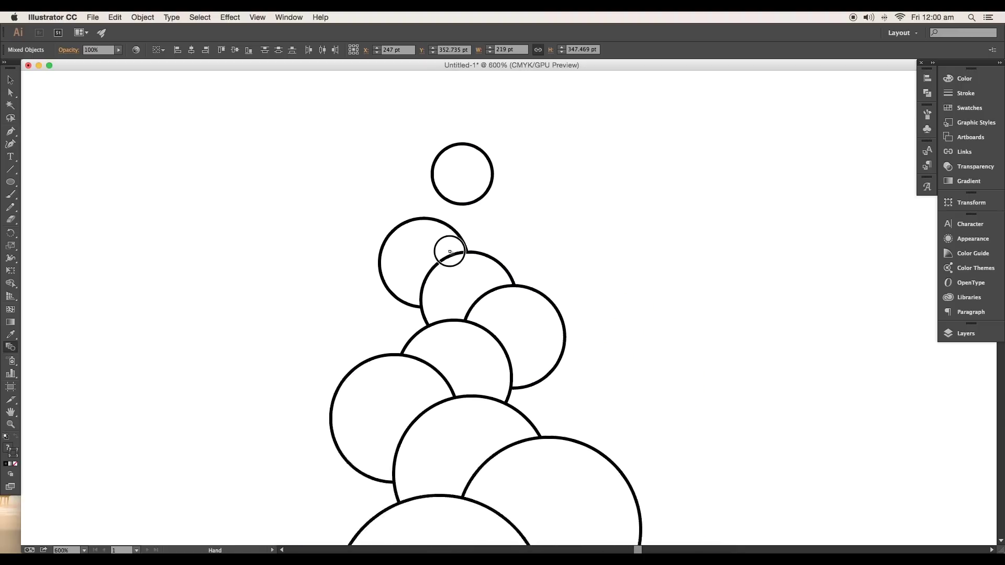
{"action": "left_click", "coordinate": [429, 194]}
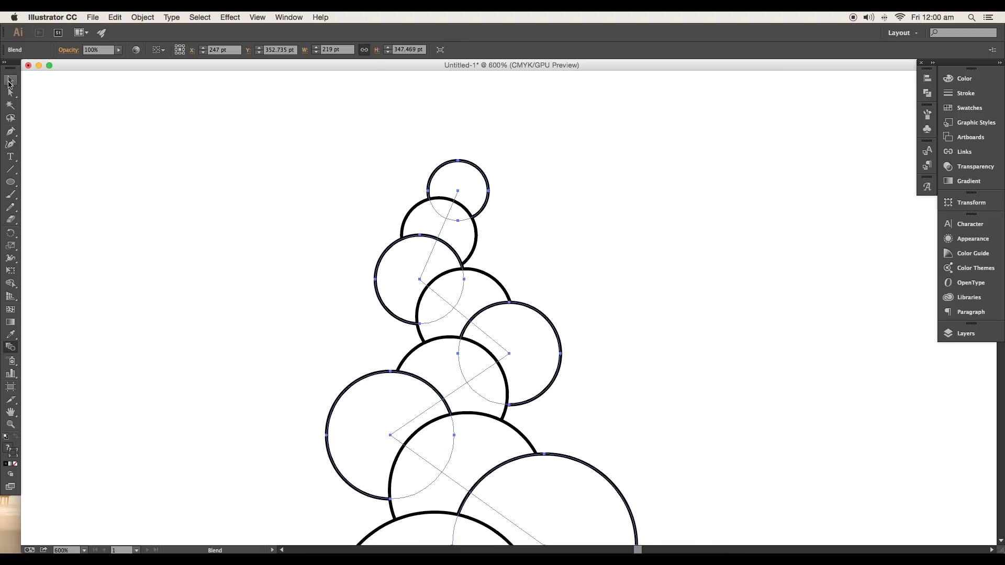
{"action": "left_click", "coordinate": [9, 82]}
{"action": "key", "text": "ctrl+0"}
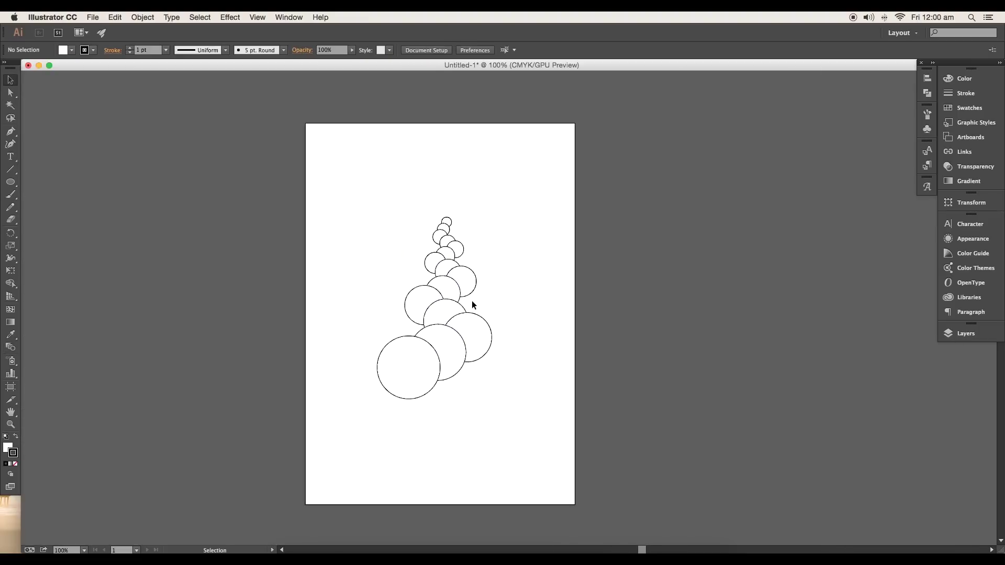
{"action": "key", "text": "ctrl+equal"}
{"action": "key", "text": "ctrl+equal"}
{"action": "left_click_drag", "start_coordinate": [567, 476], "coordinate": [285, 133]}
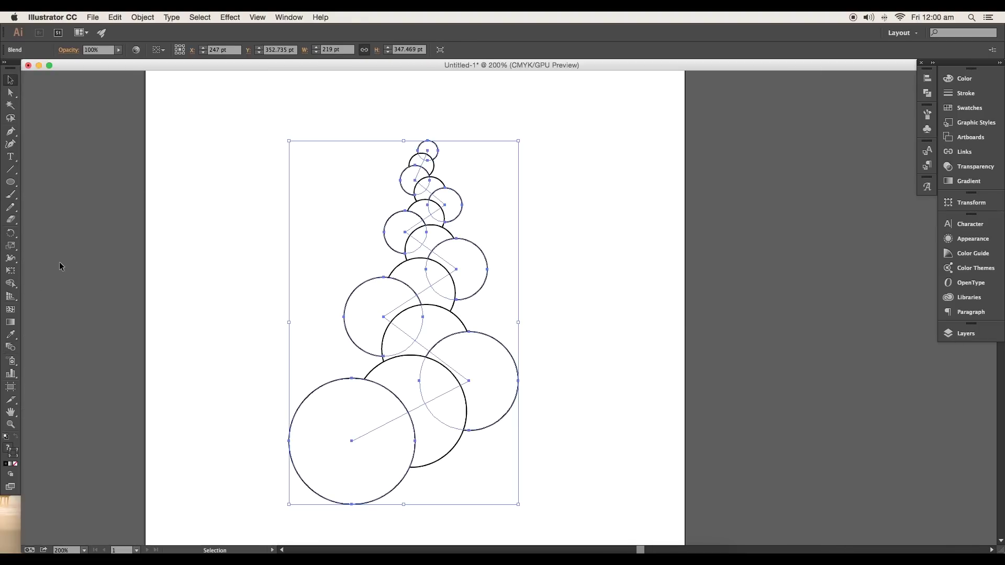
Set the blend spacing to 33 specified steps, with preview on
{"action": "double_click", "coordinate": [11, 350]}
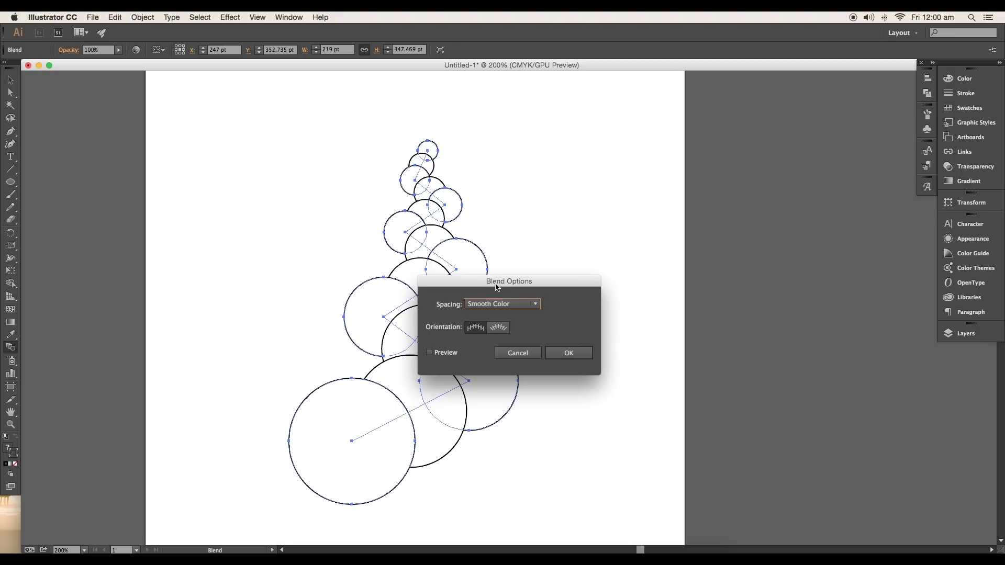
{"action": "left_click_drag", "start_coordinate": [497, 288], "coordinate": [736, 276]}
{"action": "left_click", "coordinate": [669, 341]}
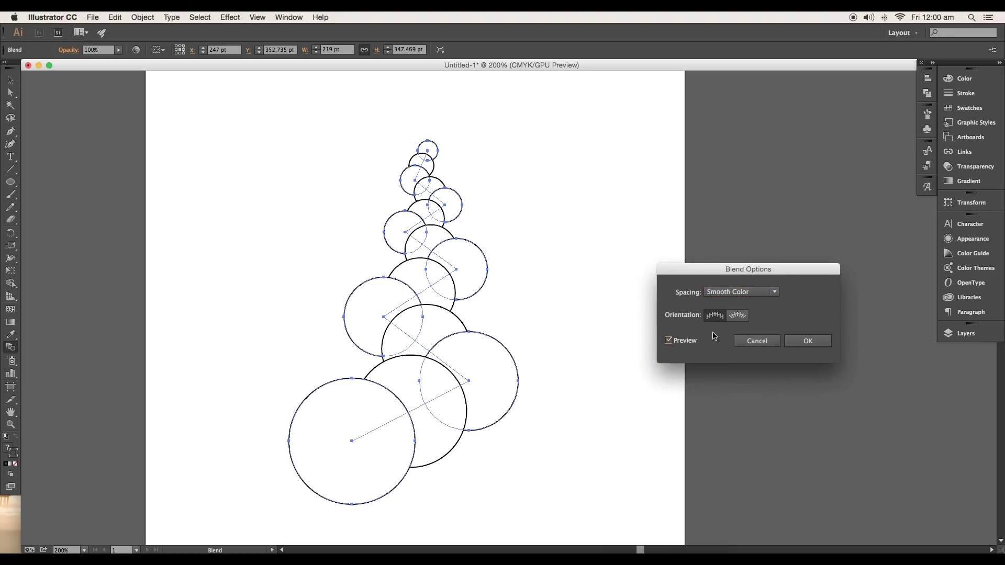
{"action": "left_click", "coordinate": [775, 294]}
{"action": "left_click", "coordinate": [774, 304]}
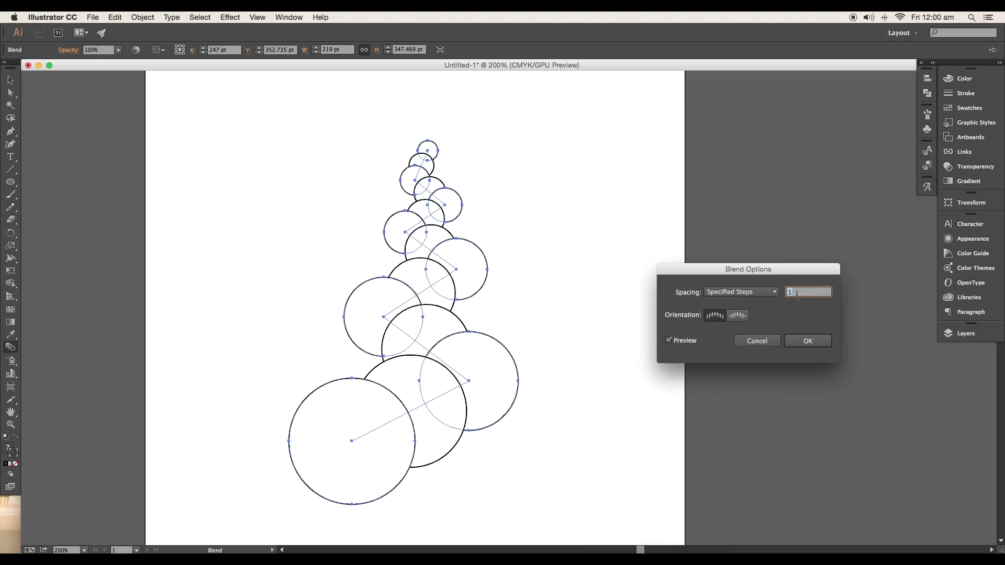
{"action": "type", "text": "33"}
{"action": "key", "text": "Tab"}
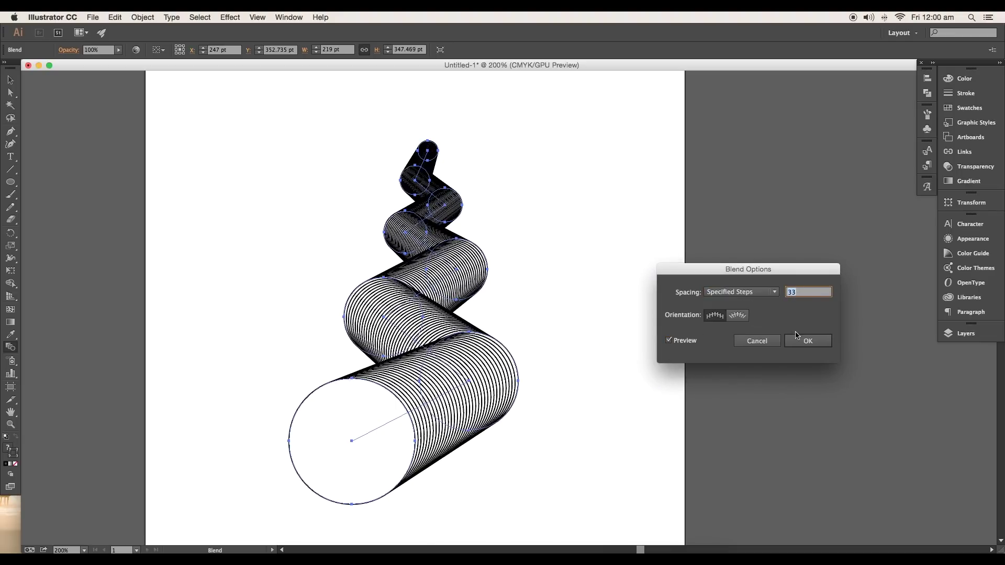
{"action": "left_click", "coordinate": [797, 339]}
Remove the blend's fill and give it a 0.25 pt stroke
{"action": "left_click", "coordinate": [16, 466]}
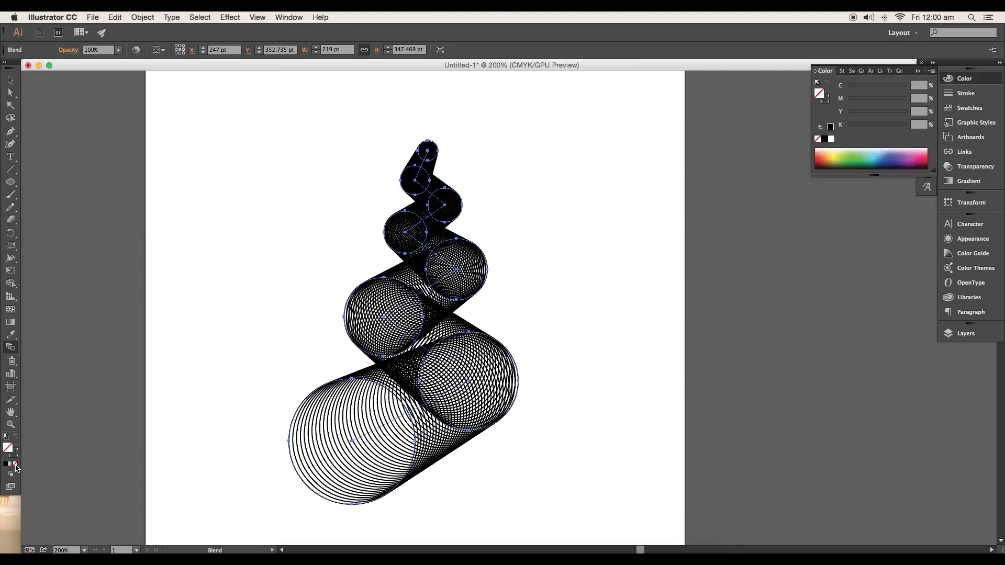
{"action": "left_click", "coordinate": [966, 93]}
{"action": "left_click", "coordinate": [894, 85]}
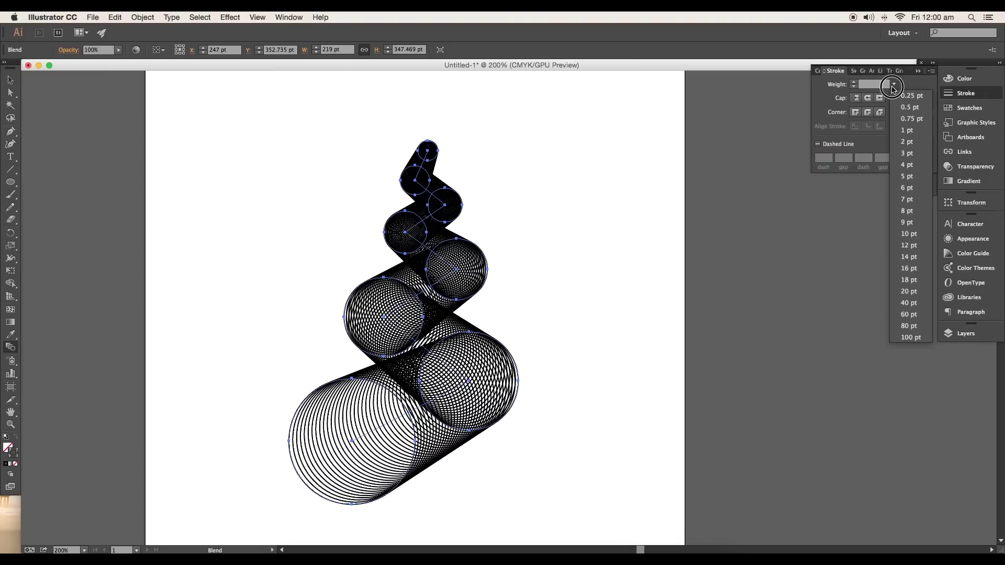
{"action": "left_click", "coordinate": [909, 96]}
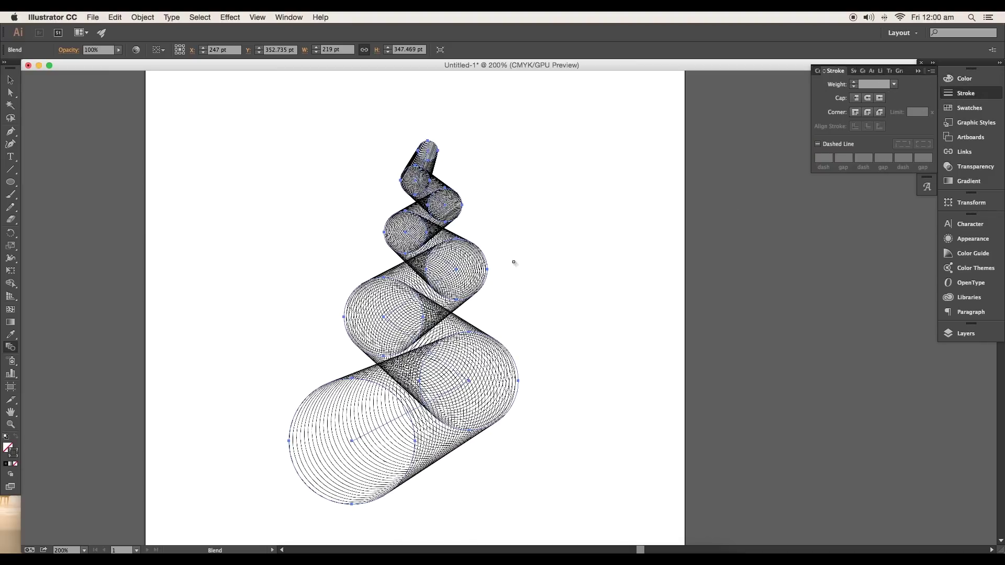
{"action": "key", "text": "v"}
{"action": "left_click", "coordinate": [9, 93]}
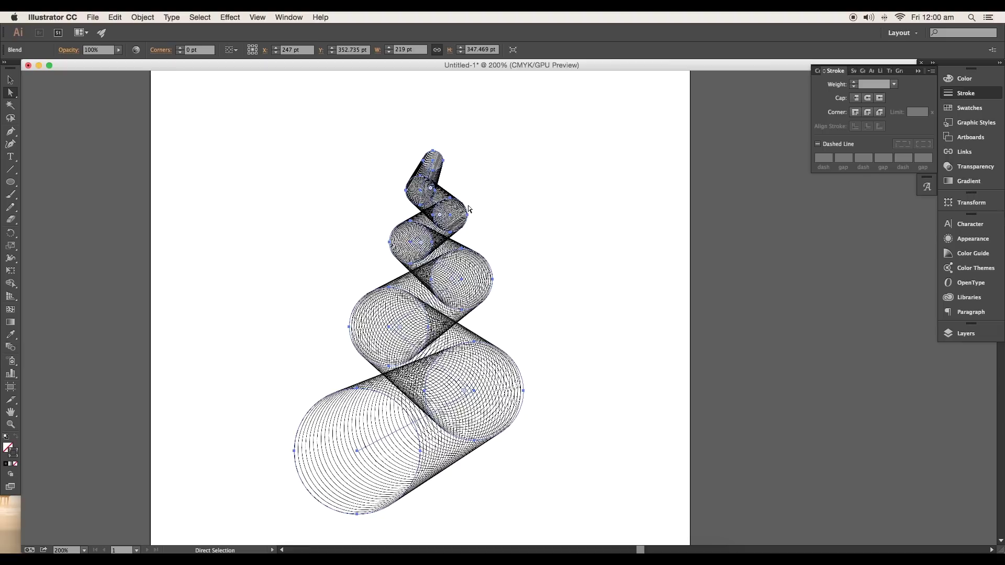
Move spine points, then isolate the blend and select its spine path
{"action": "mouse_move", "coordinate": [465, 206]}
{"action": "left_mouse_down"}
{"action": "mouse_move", "coordinate": [494, 262]}
{"action": "mouse_move", "coordinate": [478, 169]}
{"action": "mouse_move", "coordinate": [523, 207]}
{"action": "left_mouse_up"}
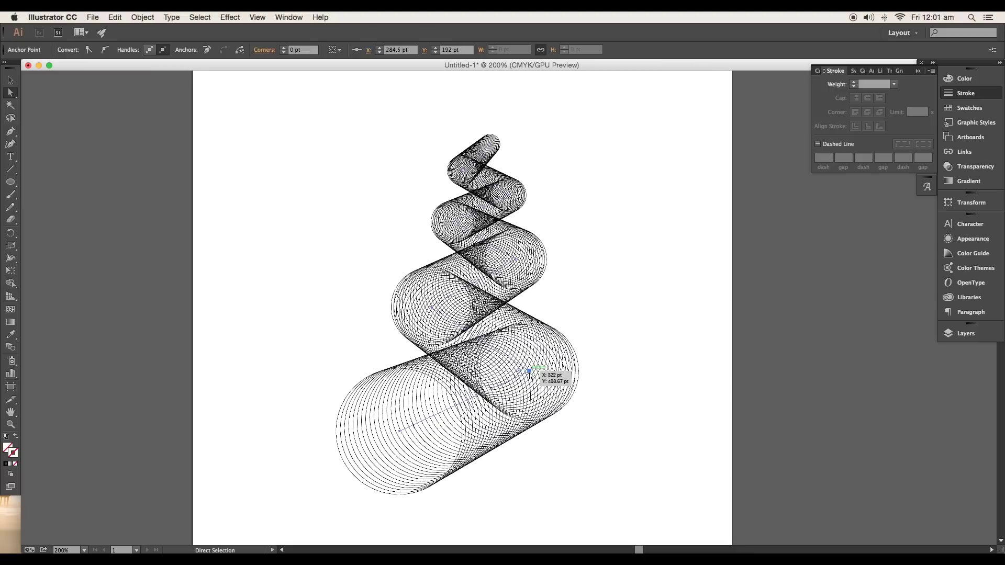
{"action": "left_click_drag", "start_coordinate": [529, 373], "coordinate": [550, 338]}
{"action": "left_click", "coordinate": [392, 416]}
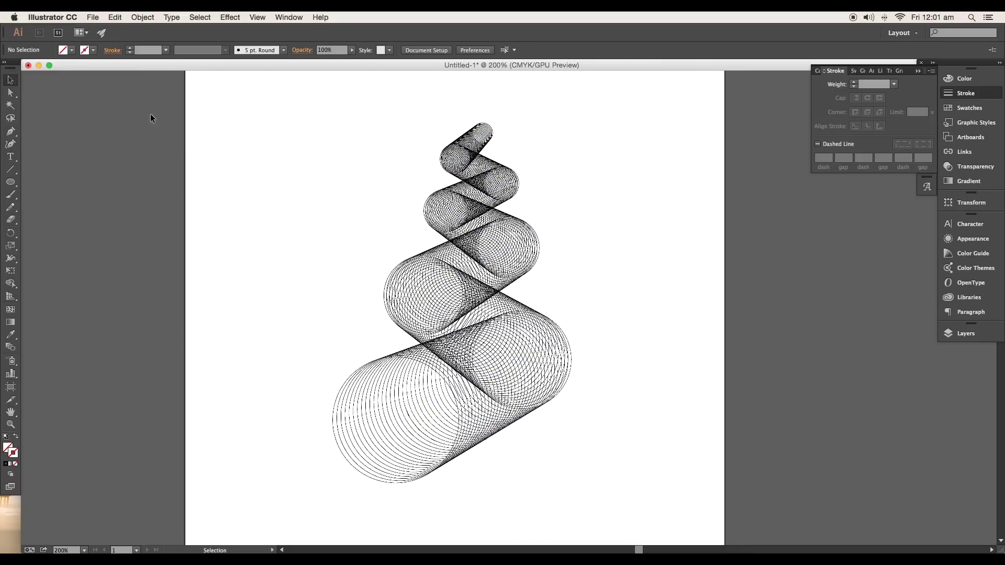
{"action": "left_click", "coordinate": [505, 358]}
{"action": "double_click", "coordinate": [497, 357]}
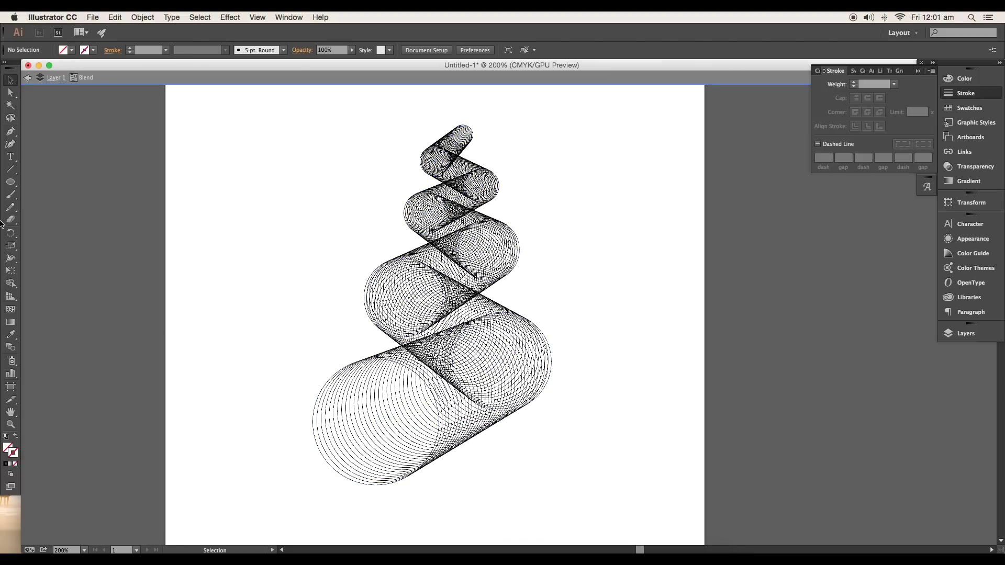
{"action": "left_click", "coordinate": [487, 354]}
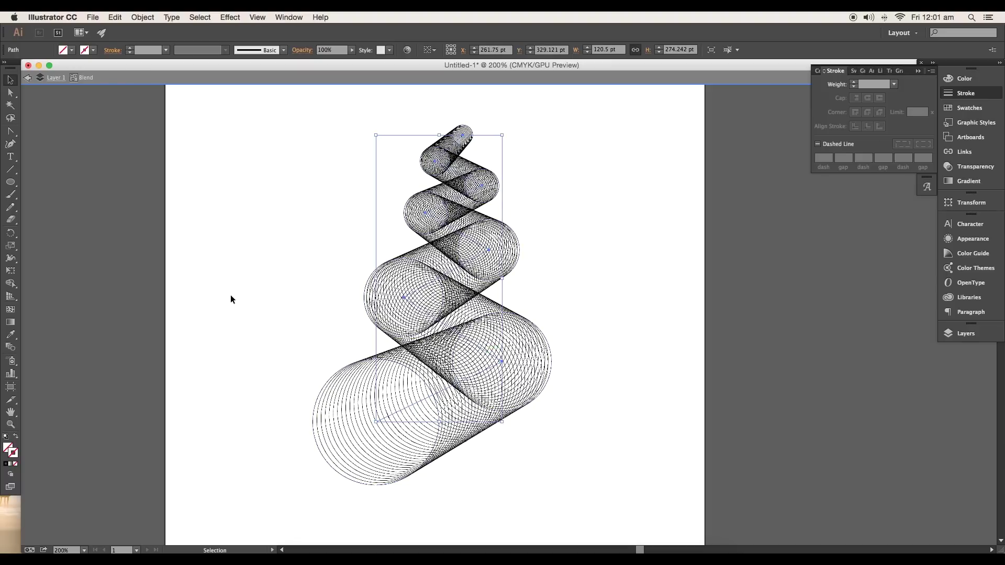
Curve the spine anchors with the Anchor Point tool and draw a small circle above the top
{"action": "left_click", "coordinate": [11, 131]}
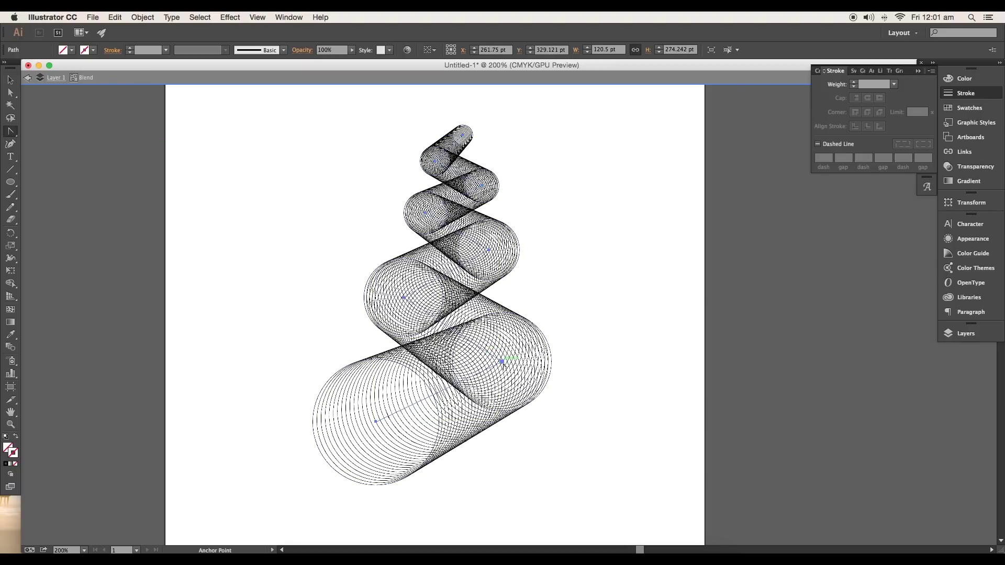
{"action": "left_click_drag", "start_coordinate": [502, 361], "coordinate": [503, 327]}
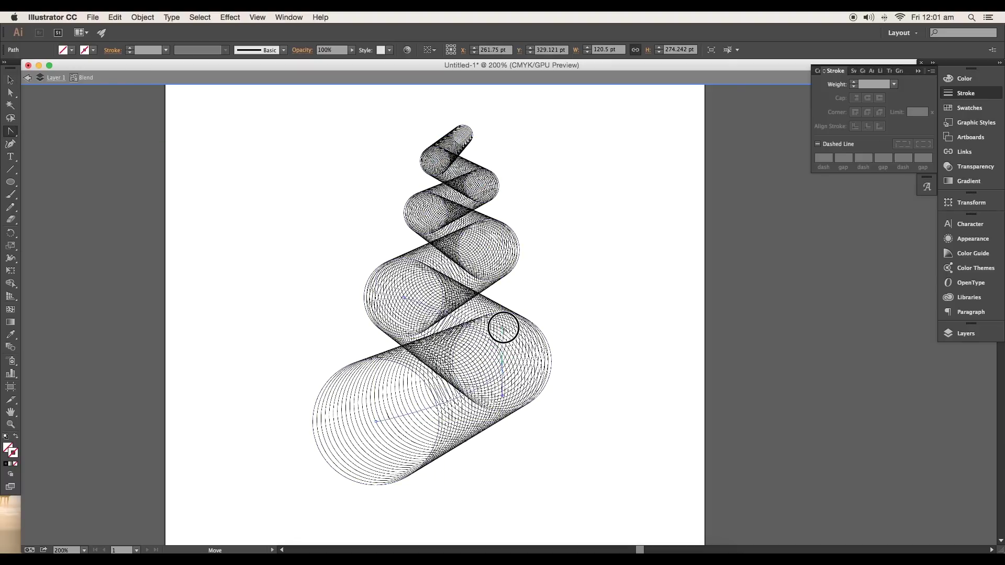
{"action": "left_click_drag", "start_coordinate": [490, 220], "coordinate": [489, 236]}
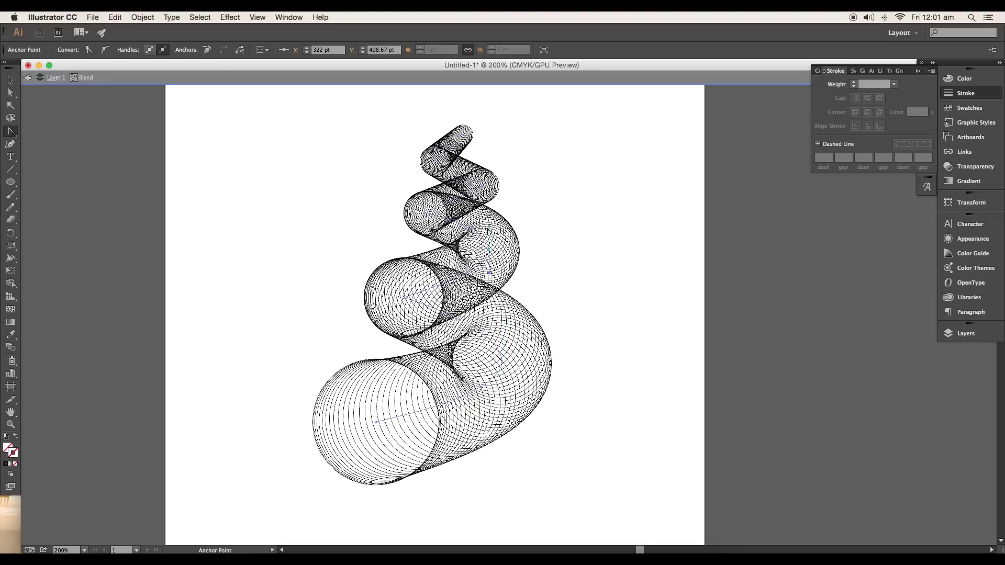
{"action": "key", "text": "l"}
{"action": "key", "text": "ctrl+equal"}
{"action": "key", "text": "ctrl+equal"}
{"action": "key", "text": "ctrl+equal"}
{"action": "left_click_drag", "start_coordinate": [359, 148], "coordinate": [381, 167]}
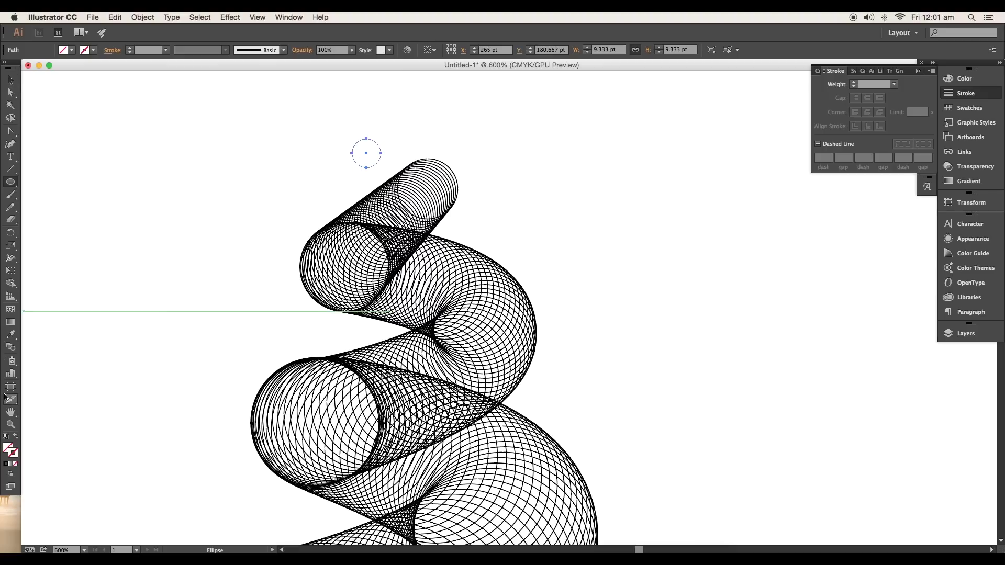
Give the small circle a black stroke and blend it onto the tube's top end
{"action": "left_click", "coordinate": [7, 467]}
{"action": "left_click", "coordinate": [11, 80]}
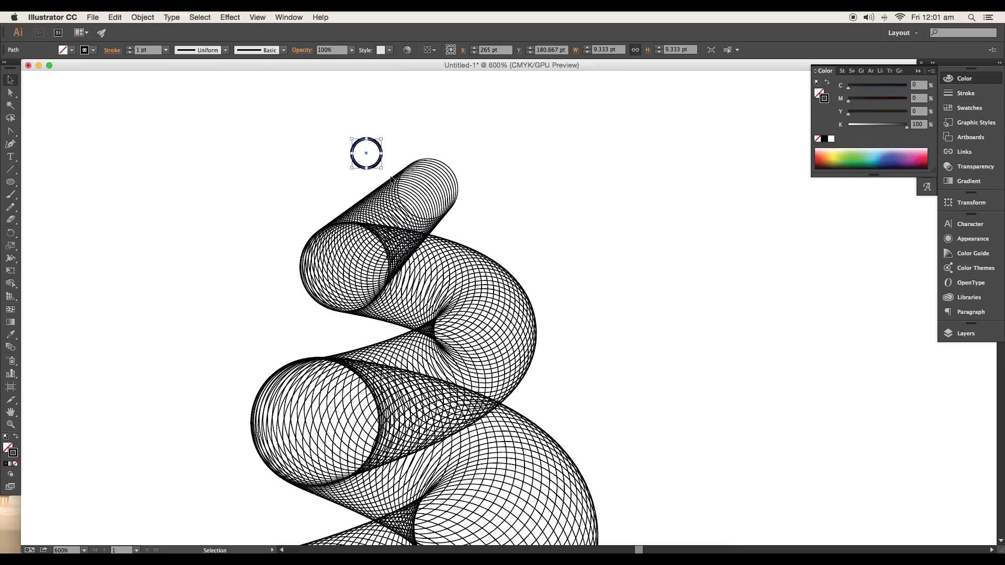
{"action": "left_click", "coordinate": [429, 180]}
{"action": "left_click", "coordinate": [379, 149], "text": "shift"}
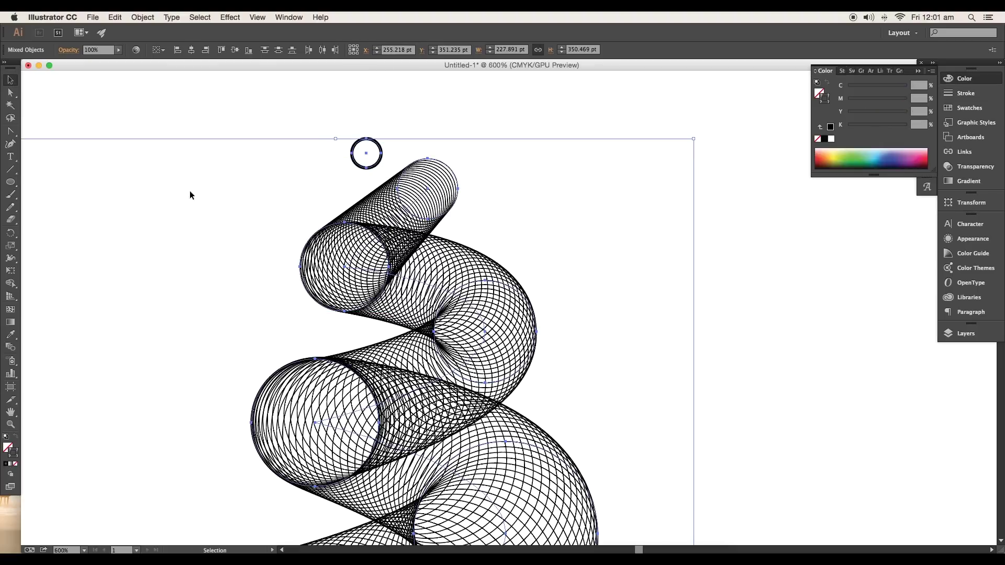
{"action": "left_click", "coordinate": [11, 347]}
{"action": "left_click", "coordinate": [366, 153]}
Reshape the spine anchors at the tube's top and bottom ends
{"action": "key", "text": "a"}
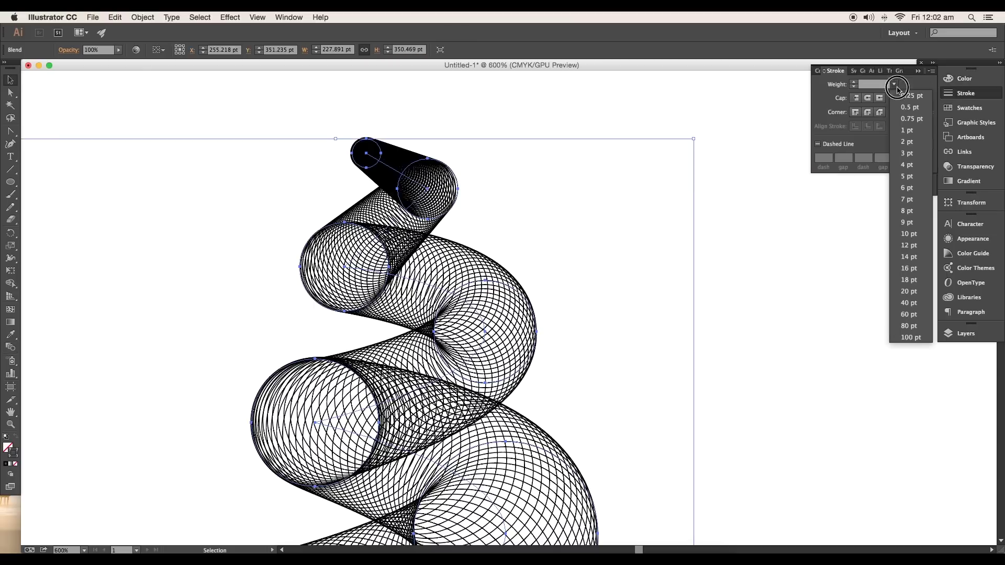
{"action": "left_click_drag", "start_coordinate": [420, 190], "coordinate": [451, 190]}
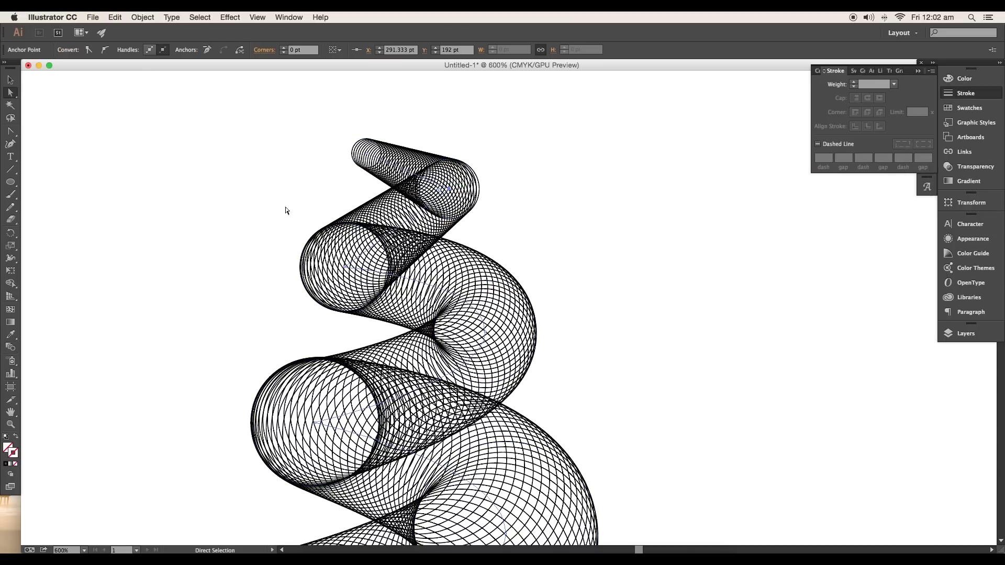
{"action": "key", "text": "ctrl+minus"}
{"action": "key", "text": "ctrl+minus"}
{"action": "key", "text": "ctrl+minus"}
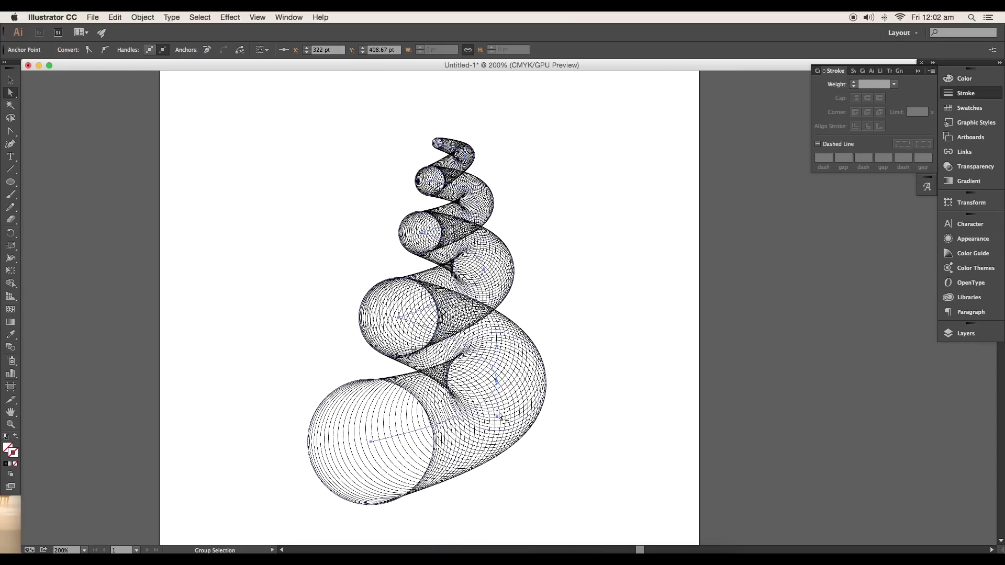
{"action": "left_click_drag", "start_coordinate": [497, 403], "coordinate": [499, 415]}
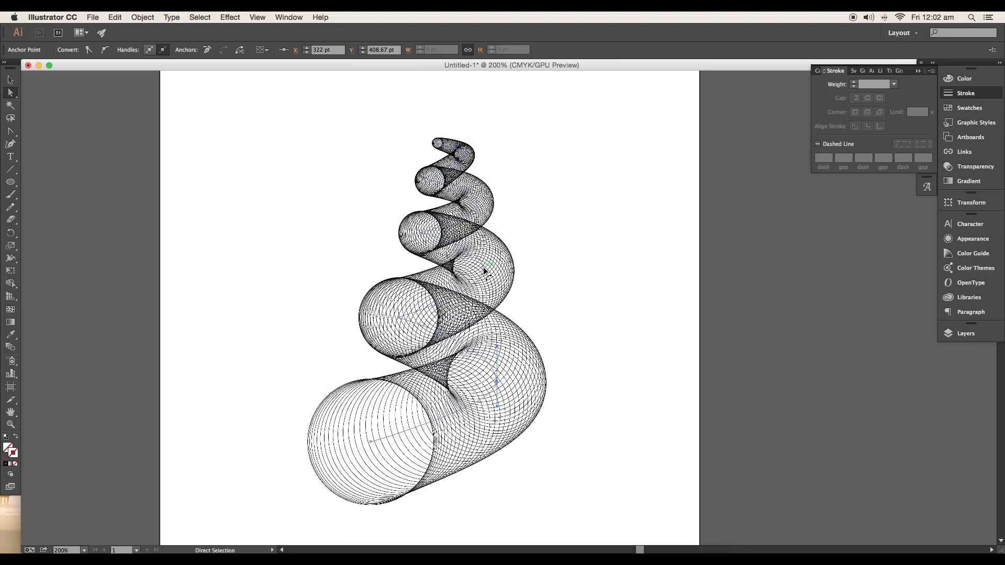
{"action": "left_click_drag", "start_coordinate": [497, 413], "coordinate": [486, 290]}
{"action": "key", "text": "super+space"}
{"action": "key", "text": "Escape"}
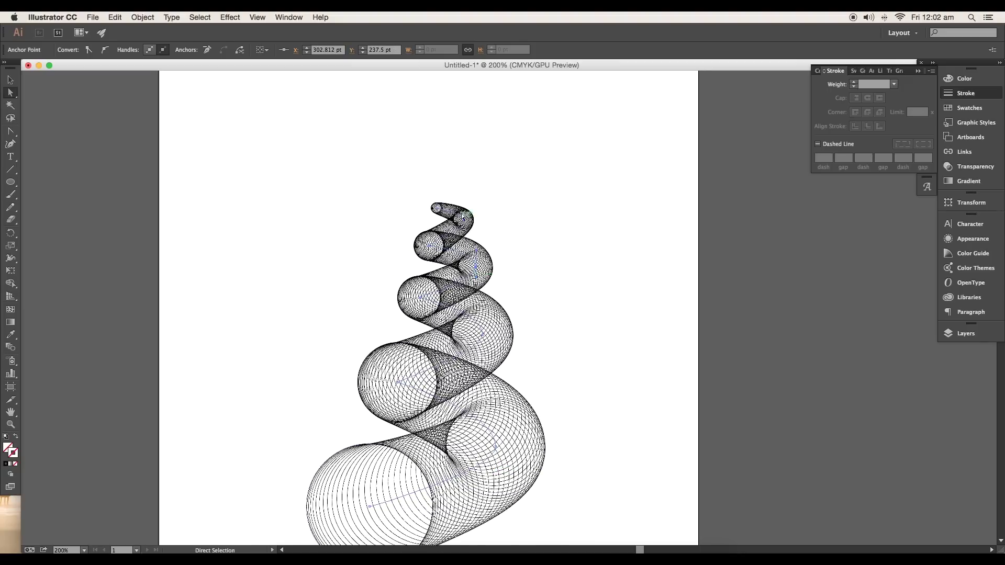
{"action": "key", "text": "ctrl+plus"}
{"action": "key", "text": "ctrl+plus"}
{"action": "key", "text": "ctrl+0"}
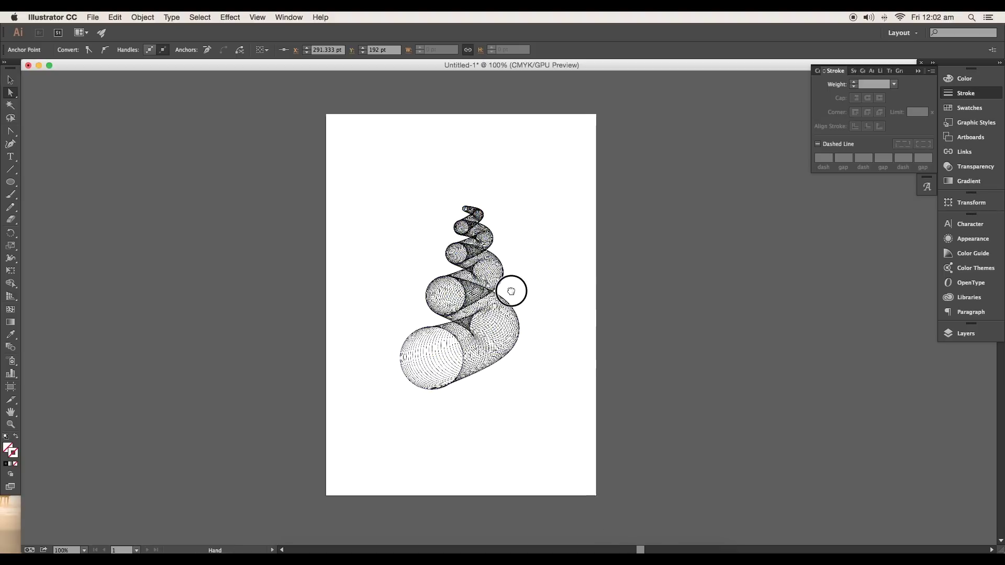
{"action": "key", "text": "ctrl+plus"}
{"action": "key", "text": "ctrl+plus"}
Apply a thinner 0.1 pt stroke, more blend steps and a pink line colour
{"action": "key", "text": "v"}
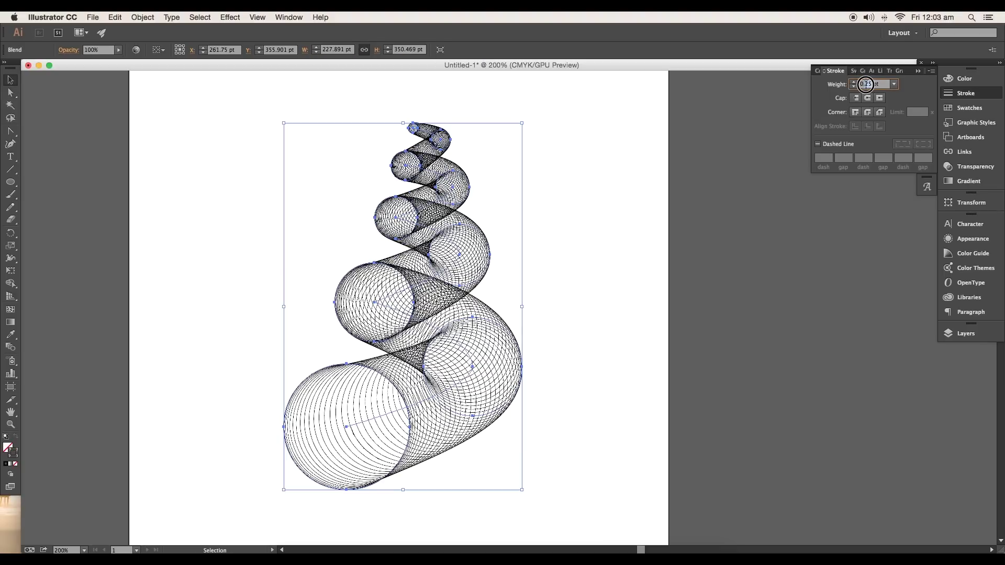
{"action": "type", "text": "0.1"}
{"action": "key", "text": "Return"}
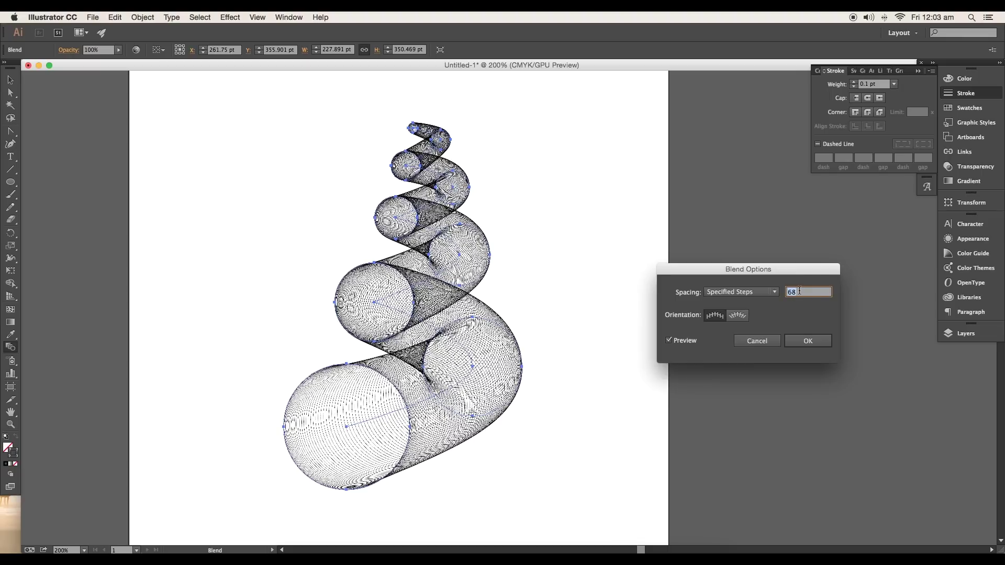
{"action": "left_click", "coordinate": [803, 343]}
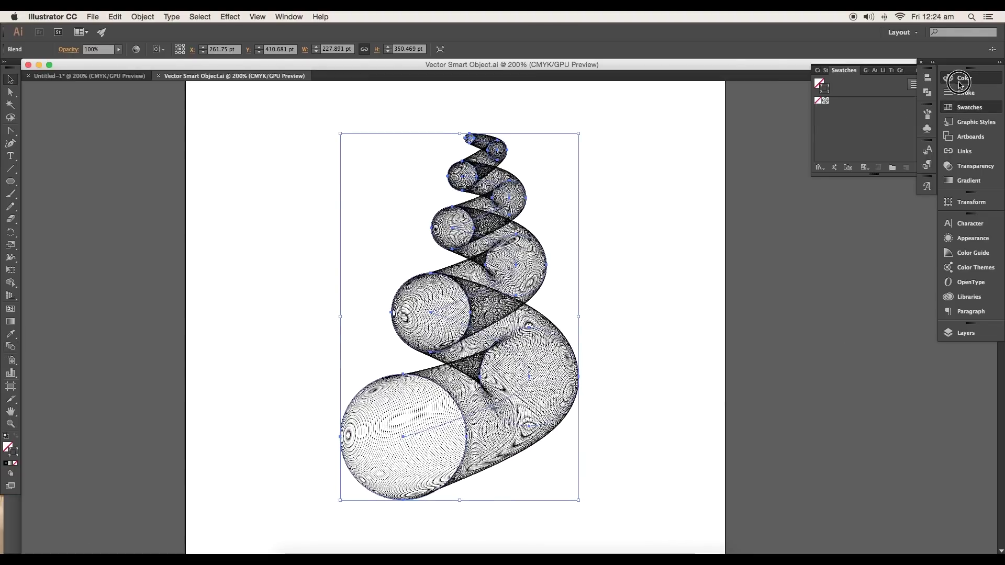
{"action": "left_click", "coordinate": [964, 77]}
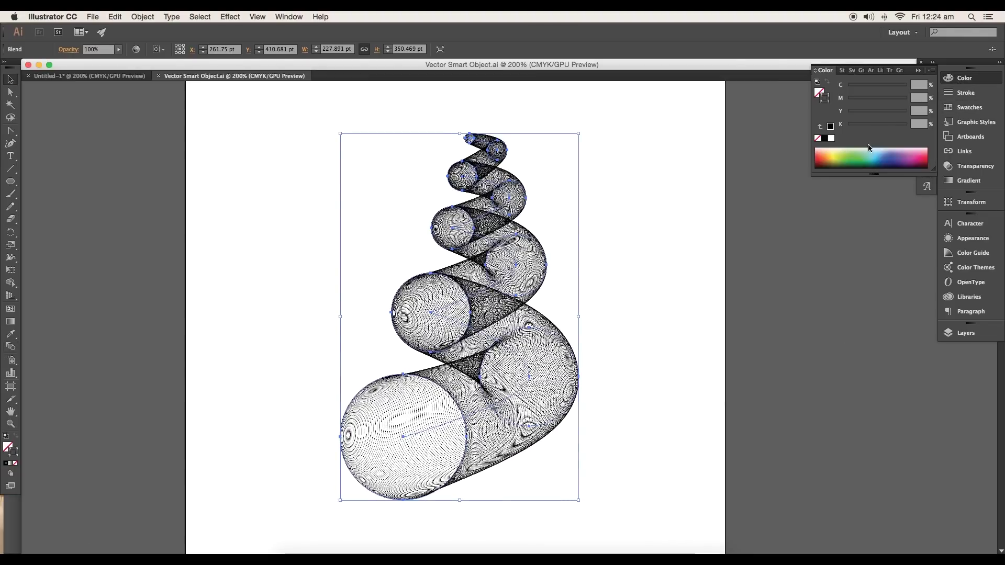
{"action": "left_click", "coordinate": [918, 154]}
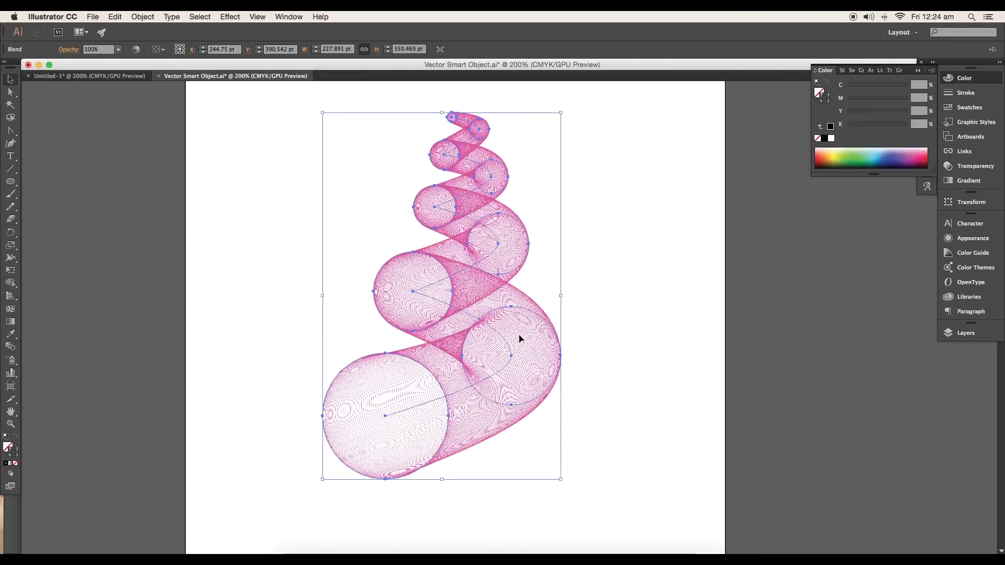
Move the tube and rotate it 90 degrees onto its side
{"action": "left_click_drag", "start_coordinate": [520, 336], "coordinate": [642, 539]}
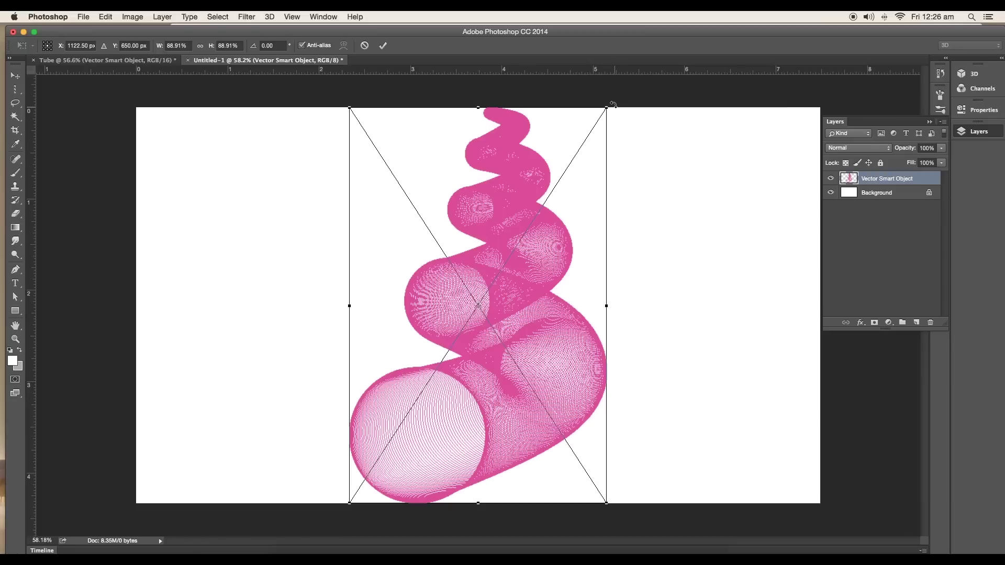
{"action": "left_click_drag", "start_coordinate": [613, 104], "coordinate": [696, 433]}
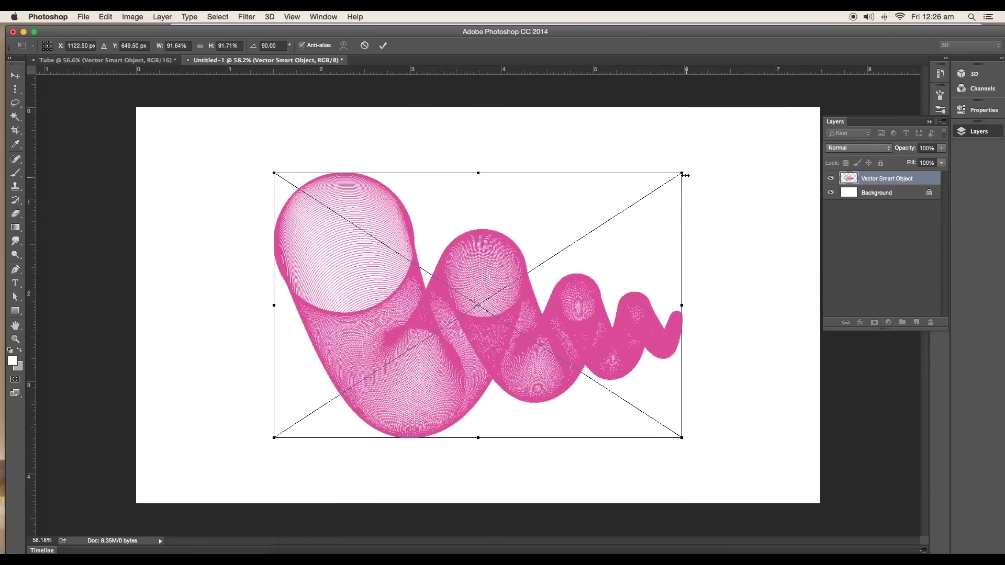
{"action": "key", "text": "Return"}
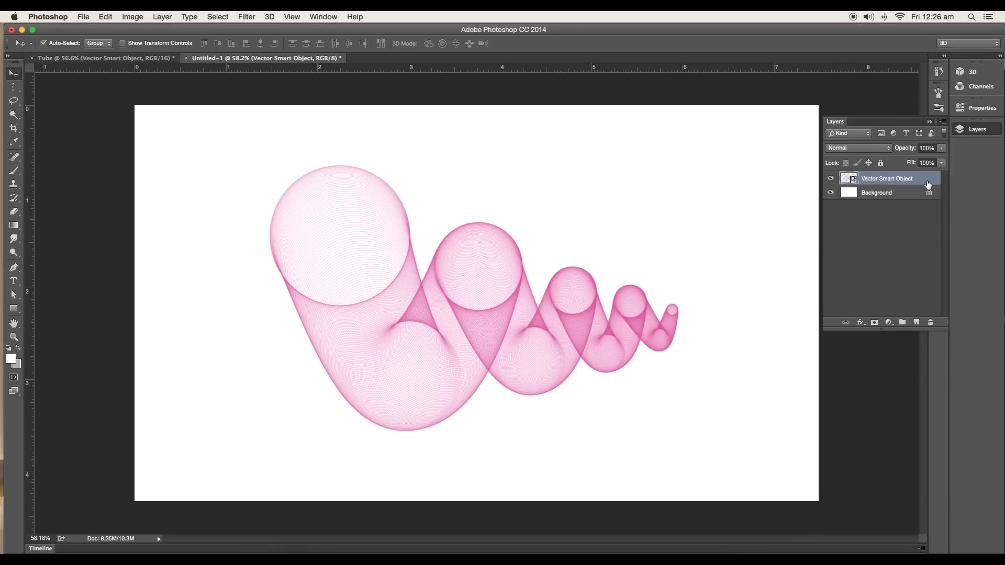
Add a Gradient Overlay layer style using the red-to-green preset
{"action": "double_click", "coordinate": [930, 185]}
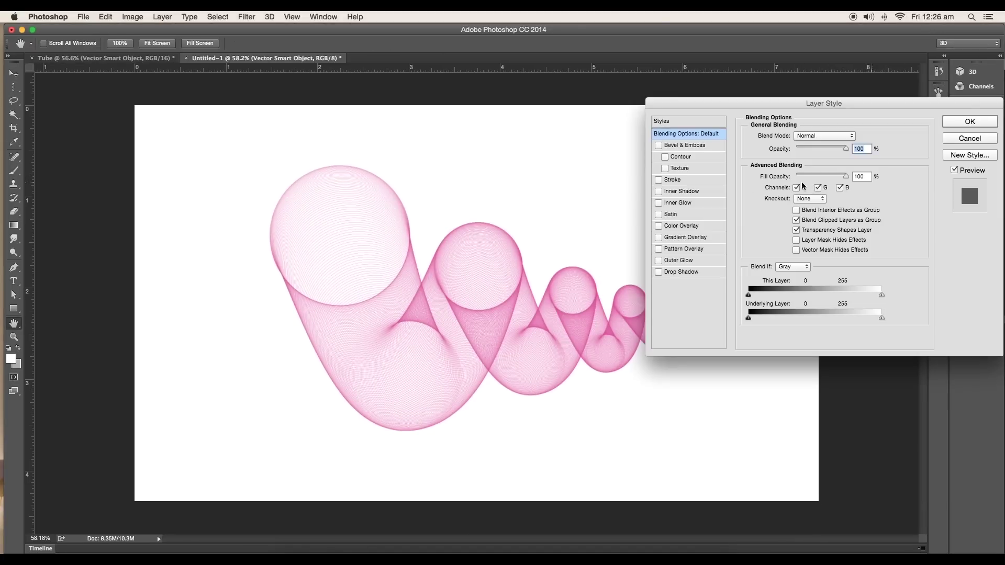
{"action": "left_click", "coordinate": [662, 238]}
{"action": "left_click", "coordinate": [812, 162]}
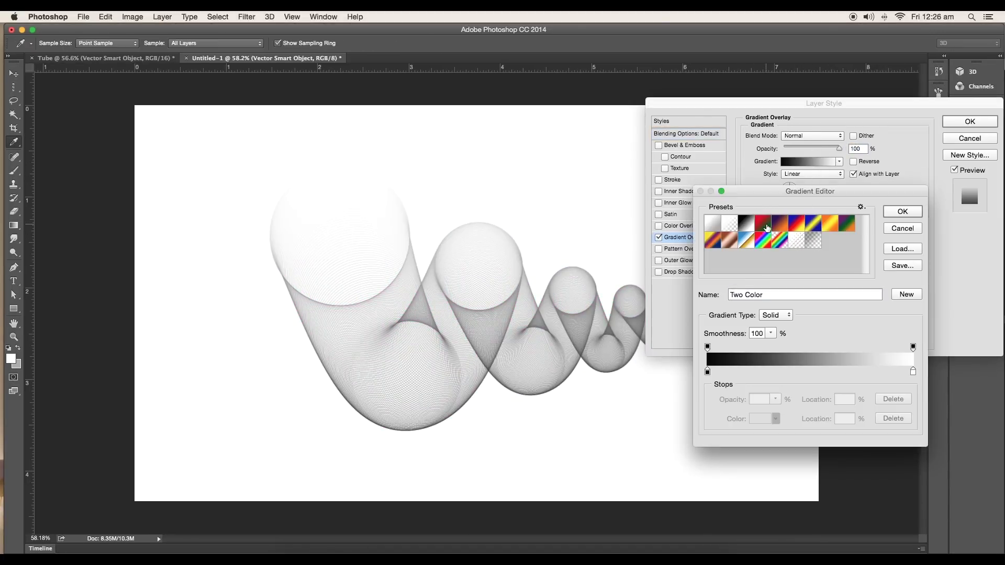
{"action": "left_click", "coordinate": [763, 223]}
Set the gradient stops to dark red and bright green, and apply the style
{"action": "double_click", "coordinate": [708, 371]}
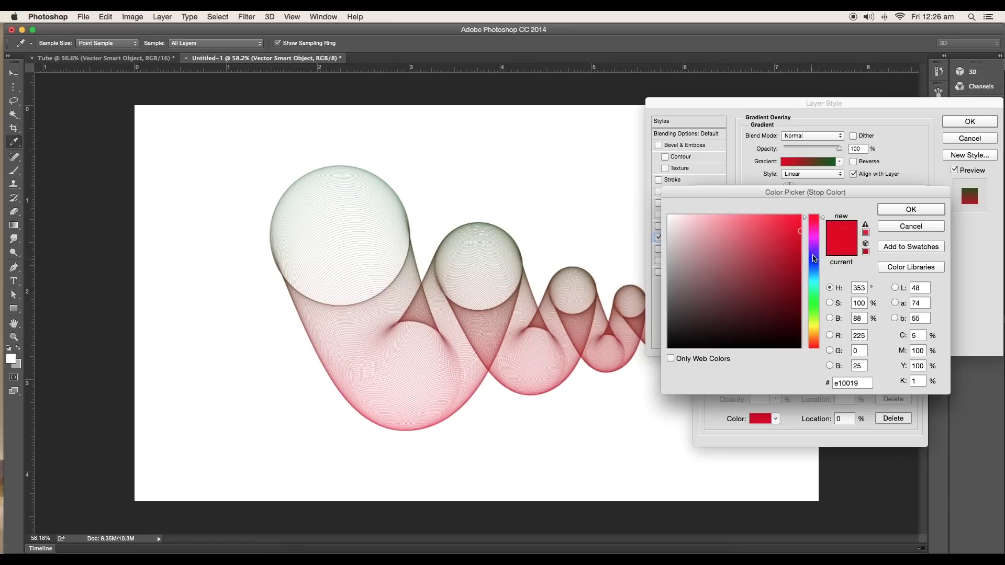
{"action": "left_click_drag", "start_coordinate": [774, 279], "coordinate": [774, 267]}
{"action": "left_click", "coordinate": [912, 209]}
{"action": "double_click", "coordinate": [913, 371]}
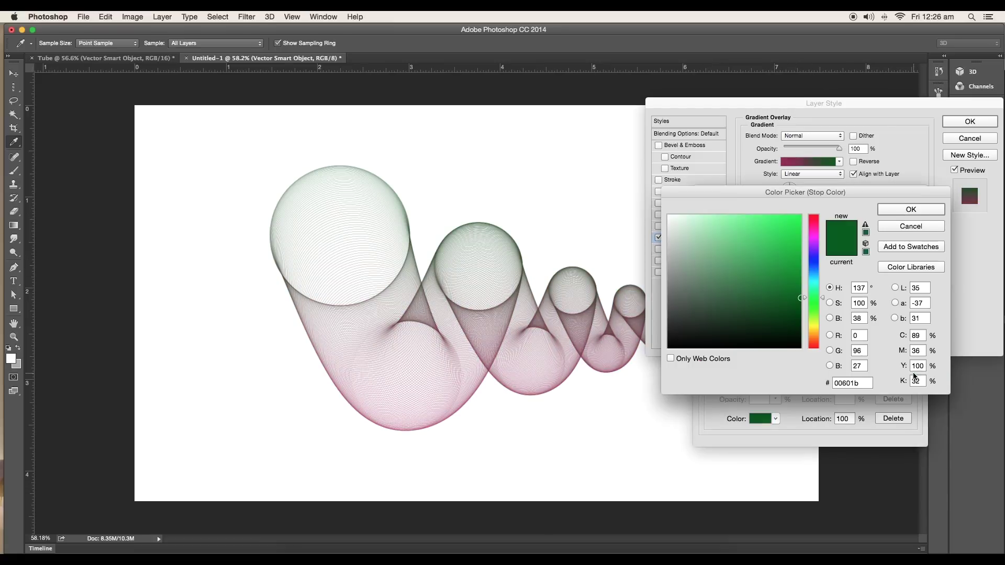
{"action": "left_click", "coordinate": [790, 236]}
{"action": "left_click", "coordinate": [907, 210]}
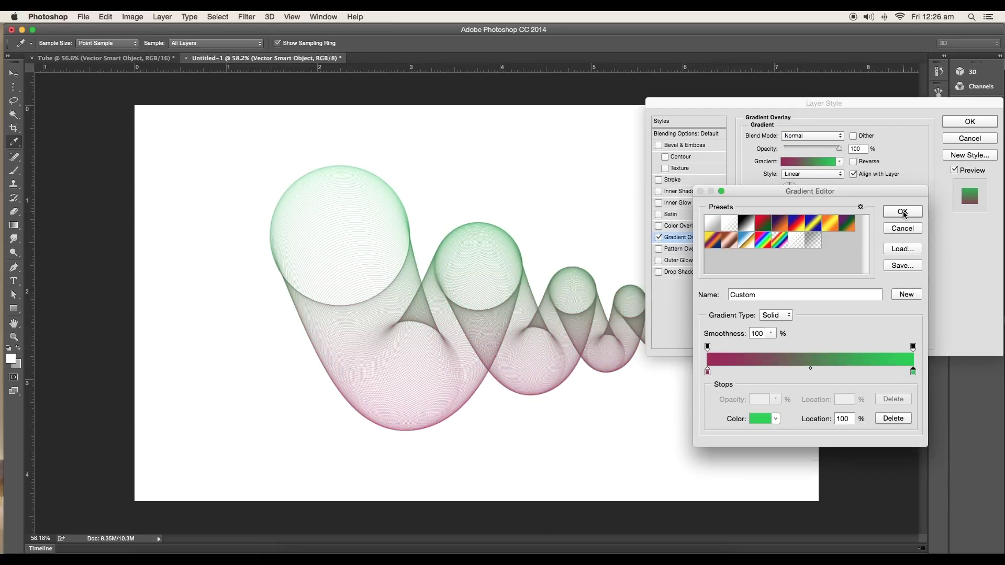
{"action": "left_click", "coordinate": [957, 126]}
Add a Hue/Saturation adjustment with hue -38 and saturation +63
{"action": "left_click", "coordinate": [890, 321]}
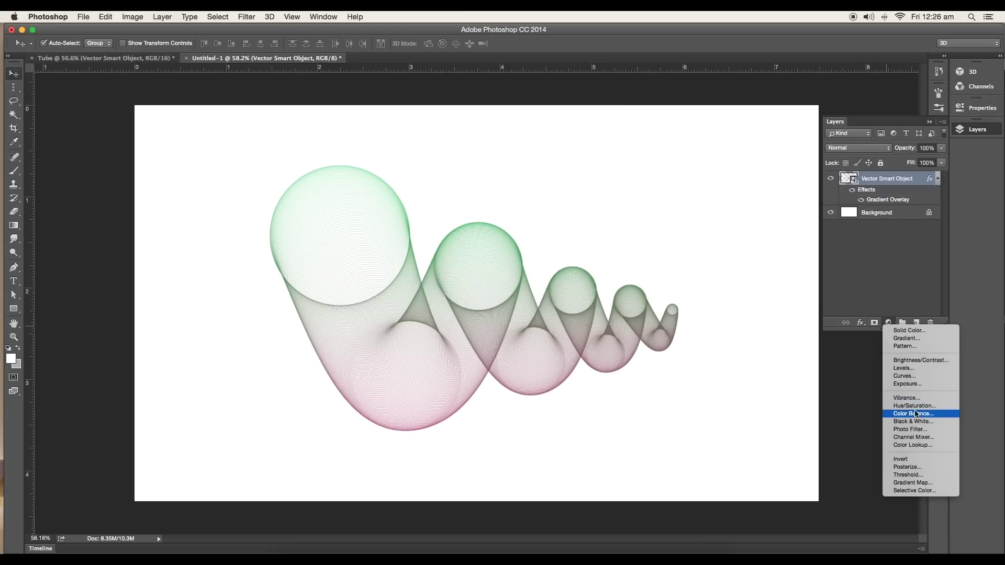
{"action": "left_click", "coordinate": [911, 411]}
{"action": "mouse_move", "coordinate": [882, 170]}
{"action": "left_mouse_down"}
{"action": "mouse_move", "coordinate": [863, 170]}
{"action": "mouse_move", "coordinate": [892, 170]}
{"action": "mouse_move", "coordinate": [842, 176]}
{"action": "left_mouse_up"}
{"action": "left_click", "coordinate": [914, 195]}
{"action": "left_click", "coordinate": [928, 101]}
{"action": "left_click", "coordinate": [973, 129]}
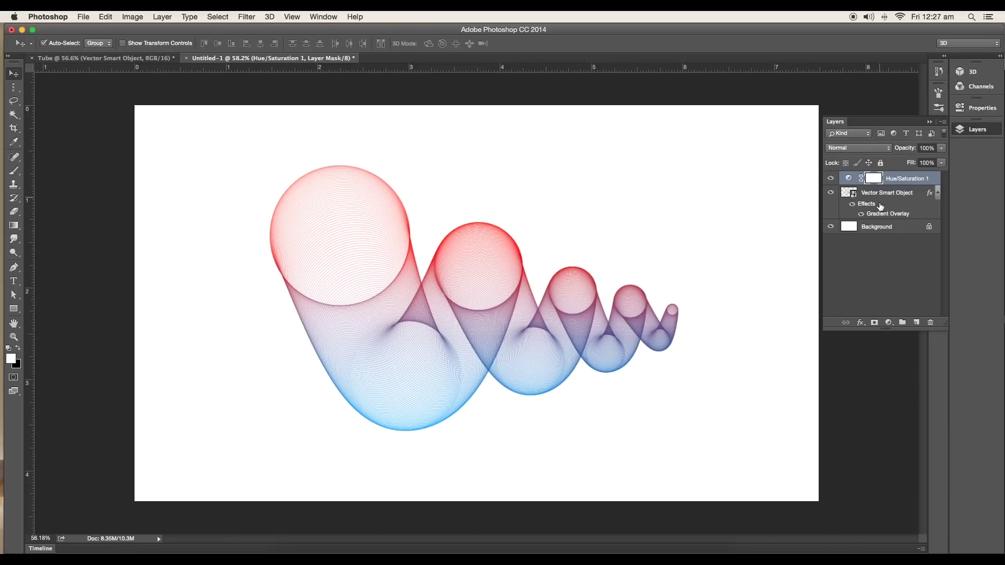
Add a Brightness/Contrast adjustment with contrast 50 and set the copied layer to 33% opacity
{"action": "left_click", "coordinate": [890, 322]}
{"action": "left_click", "coordinate": [912, 360]}
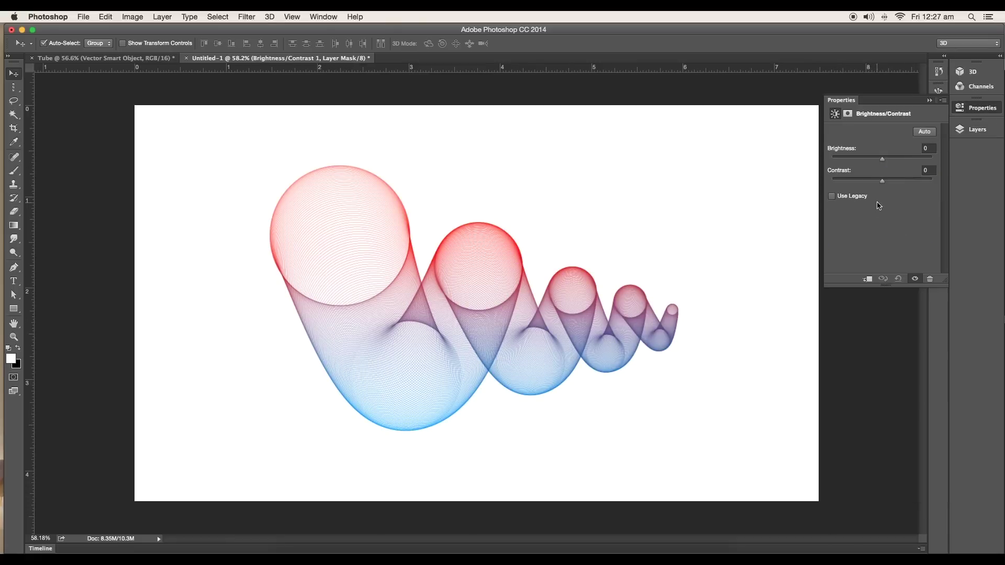
{"action": "mouse_move", "coordinate": [884, 187]}
{"action": "left_mouse_down"}
{"action": "mouse_move", "coordinate": [908, 182]}
{"action": "mouse_move", "coordinate": [861, 161]}
{"action": "left_mouse_up"}
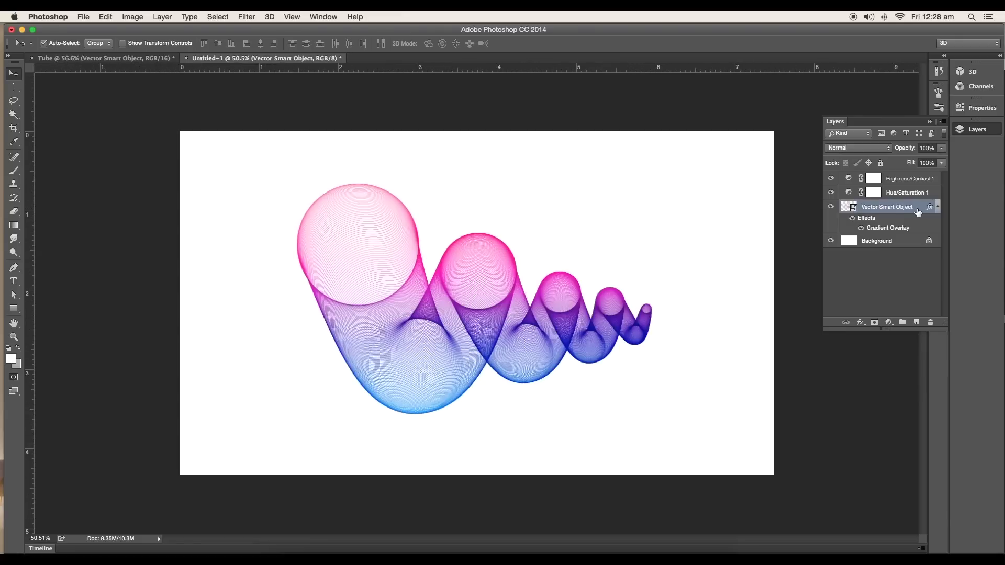
{"action": "left_click_drag", "start_coordinate": [941, 148], "coordinate": [909, 161]}
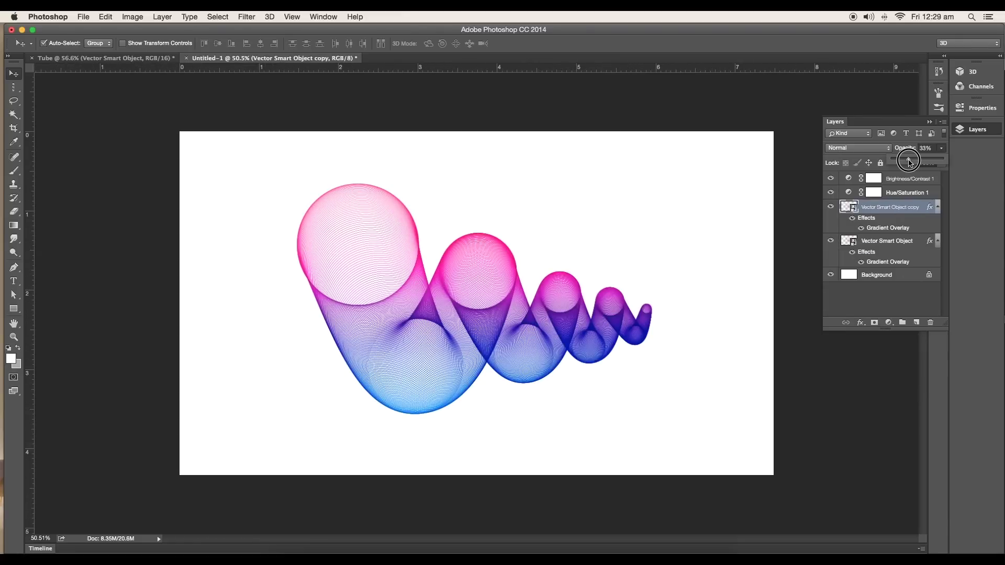
Set the copied tube layer to Screen and apply a Gaussian Blur
{"action": "left_click", "coordinate": [881, 152]}
{"action": "left_click", "coordinate": [864, 227]}
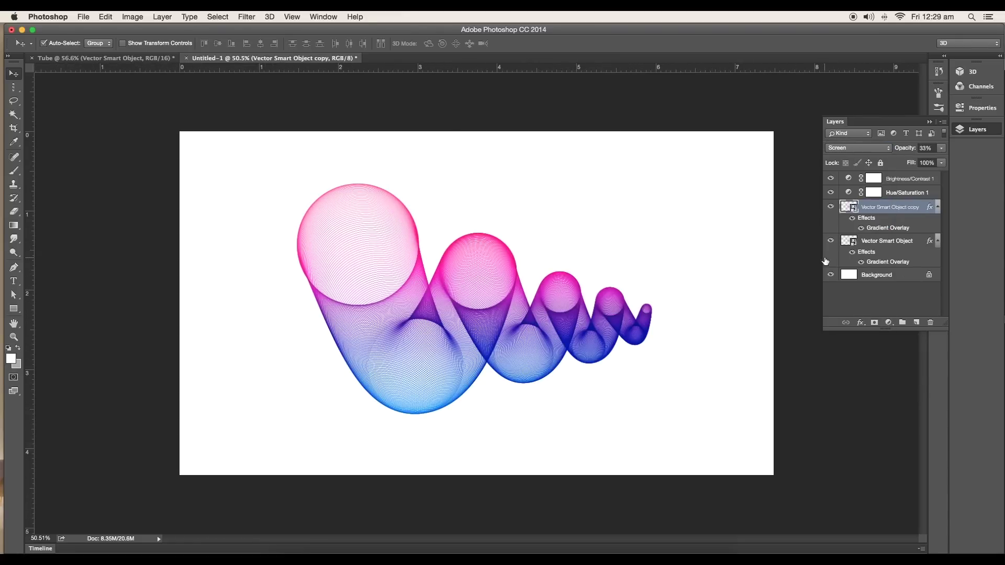
{"action": "left_click", "coordinate": [247, 16]}
{"action": "left_click", "coordinate": [410, 171]}
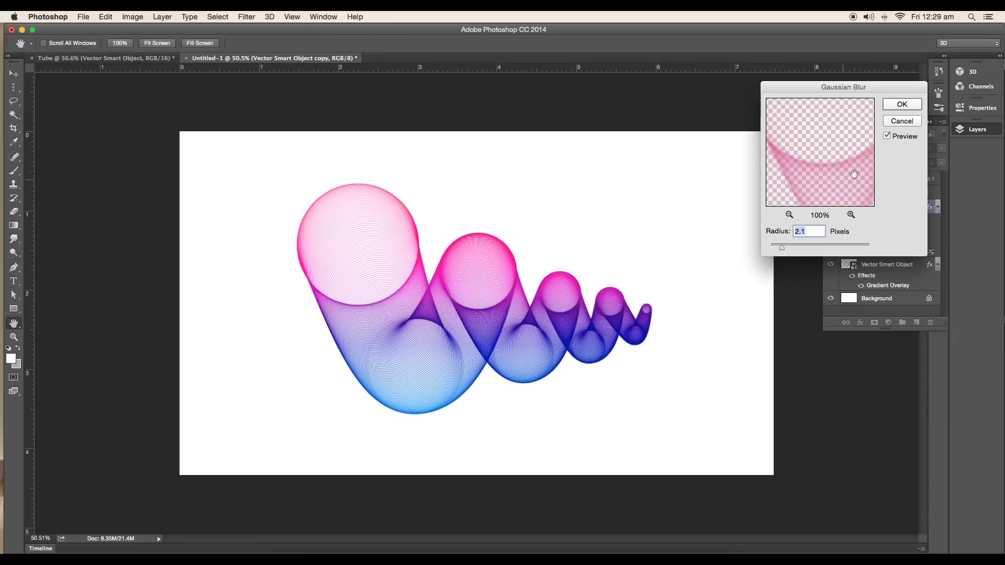
{"action": "left_click", "coordinate": [895, 106]}
Paint a layer mask on the upper copy with a large brush, lower its opacity, and select the lower tube
{"action": "left_click", "coordinate": [875, 324]}
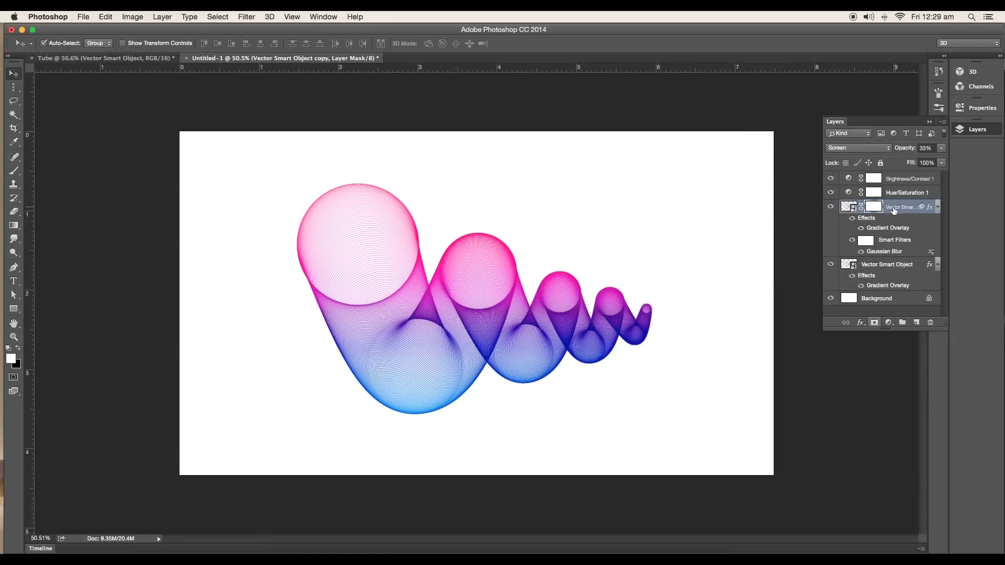
{"action": "key", "text": "0"}
{"action": "key", "text": "e"}
{"action": "mouse_move", "coordinate": [338, 259]}
{"action": "left_mouse_down"}
{"action": "mouse_move", "coordinate": [472, 223]}
{"action": "mouse_move", "coordinate": [540, 378]}
{"action": "left_mouse_up"}
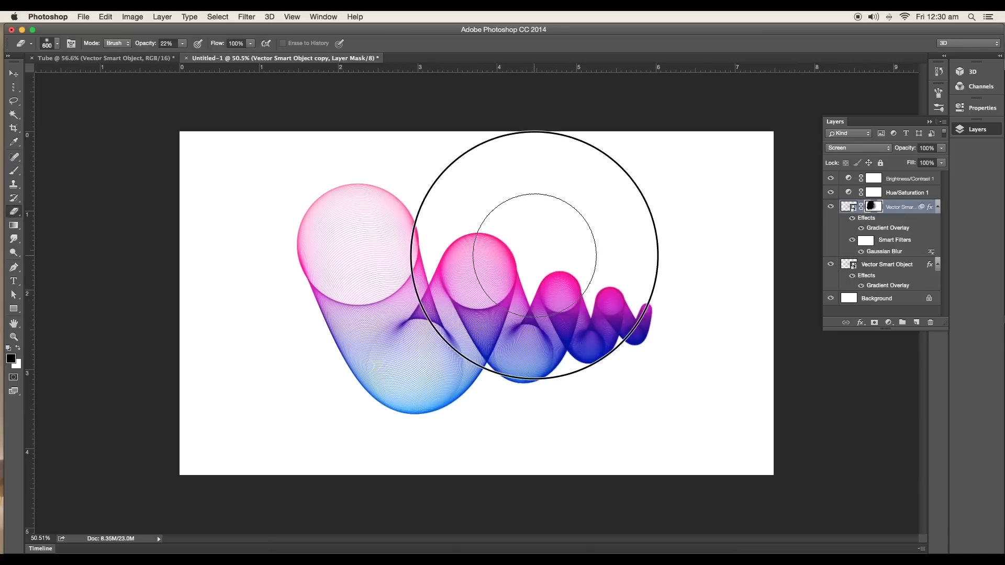
{"action": "key", "text": "v"}
{"action": "left_click_drag", "start_coordinate": [940, 149], "coordinate": [917, 163]}
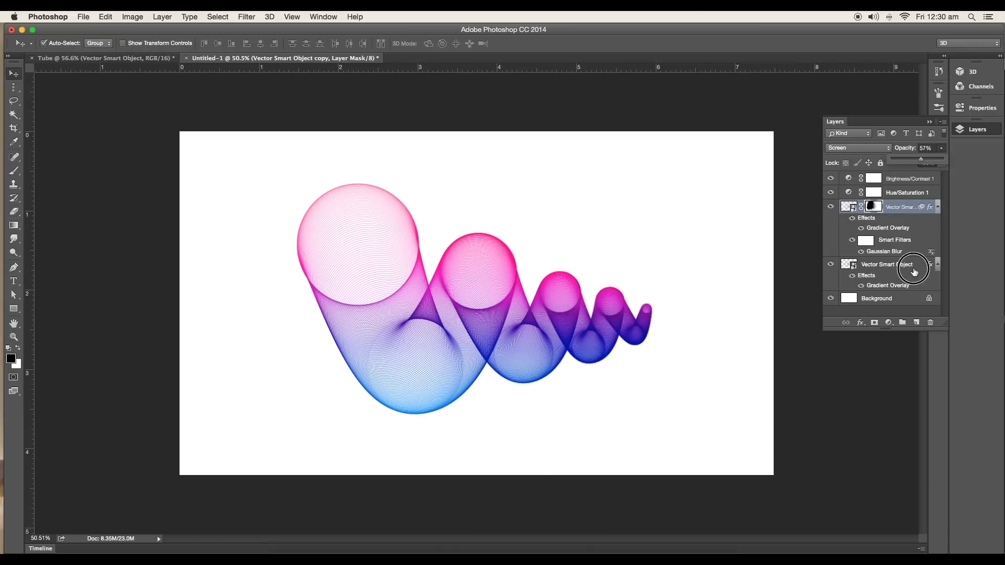
{"action": "left_click", "coordinate": [914, 268]}
Apply a Tilt-Shift blur to the lower tube and rotate its focus band
{"action": "left_click", "coordinate": [247, 21]}
{"action": "mouse_move", "coordinate": [265, 142]}
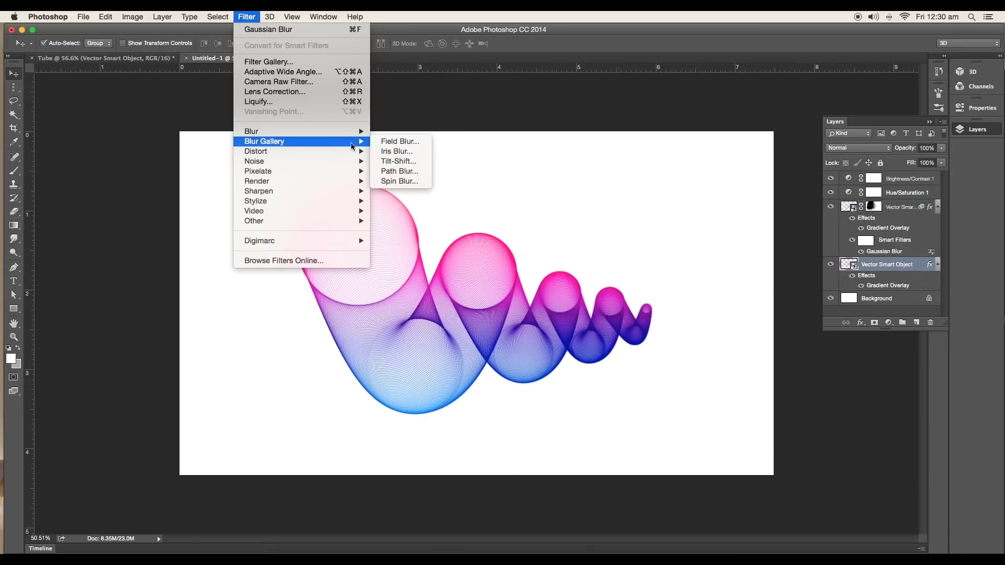
{"action": "left_click", "coordinate": [397, 162]}
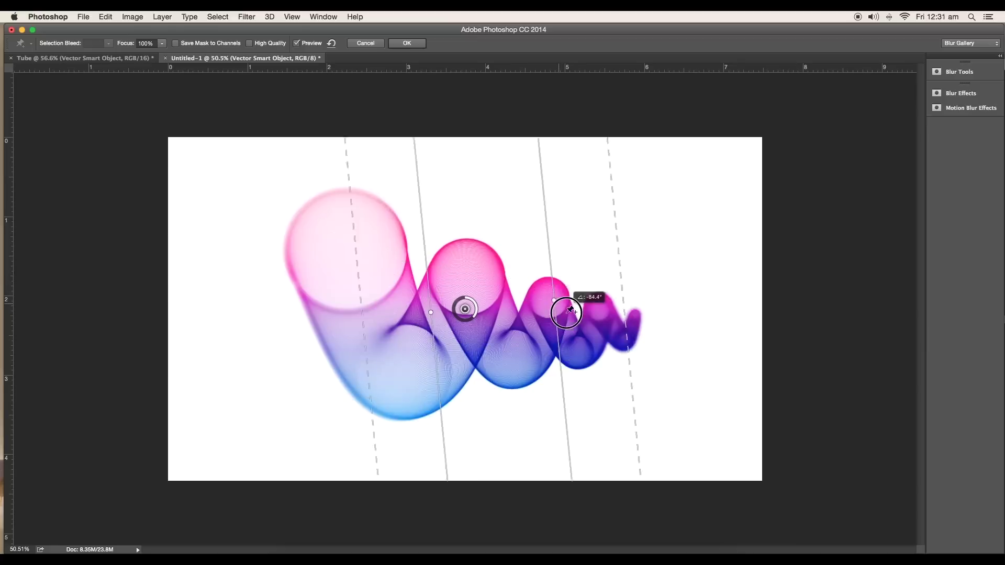
{"action": "left_click_drag", "start_coordinate": [566, 307], "coordinate": [479, 320]}
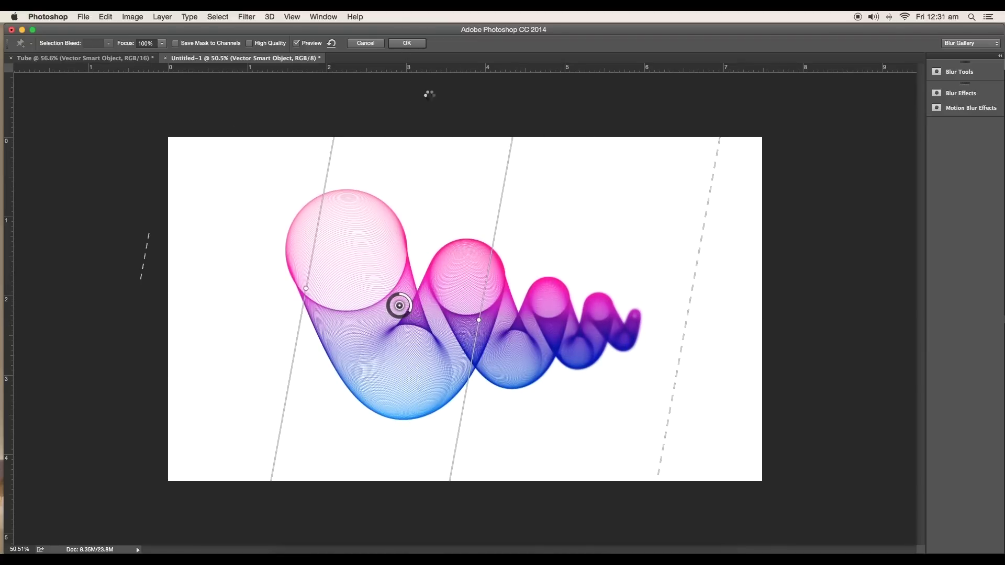
{"action": "scroll", "coordinate": [497, 263], "scroll_direction": "down", "scroll_amount": 3}
{"action": "scroll", "coordinate": [561, 278], "scroll_direction": "up", "scroll_amount": 5}
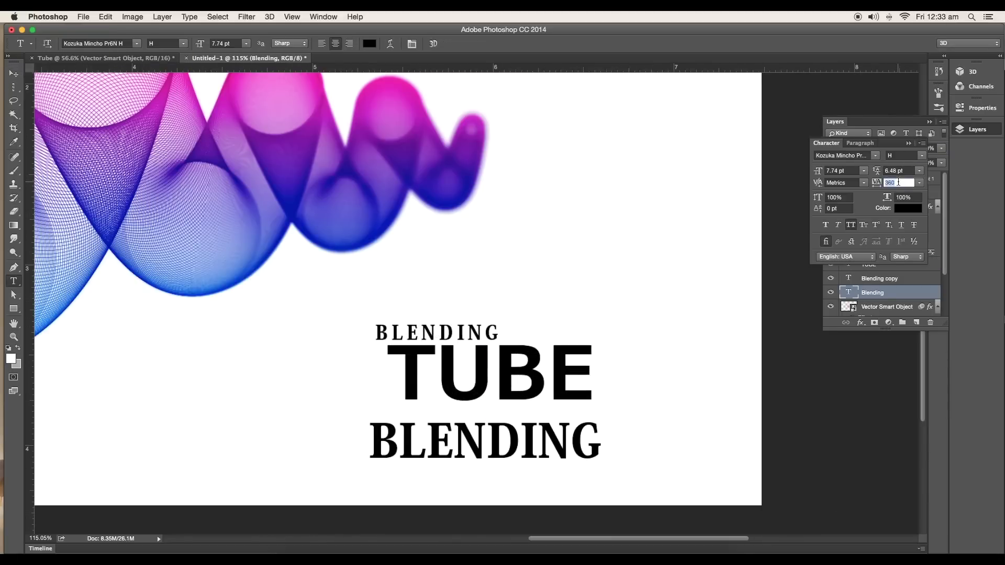
Try fonts for the small 'BLENDING' word, then add horizontal guides in Illustrator
{"action": "key", "text": "Down"}
{"action": "key", "text": "Down"}
{"action": "key", "text": "Down"}
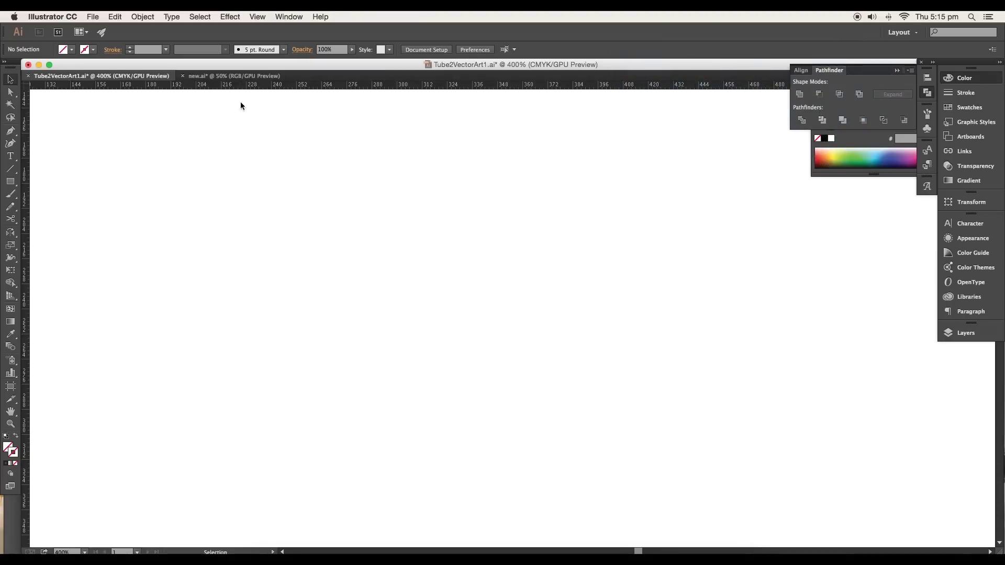
{"action": "left_click_drag", "start_coordinate": [267, 94], "coordinate": [270, 169]}
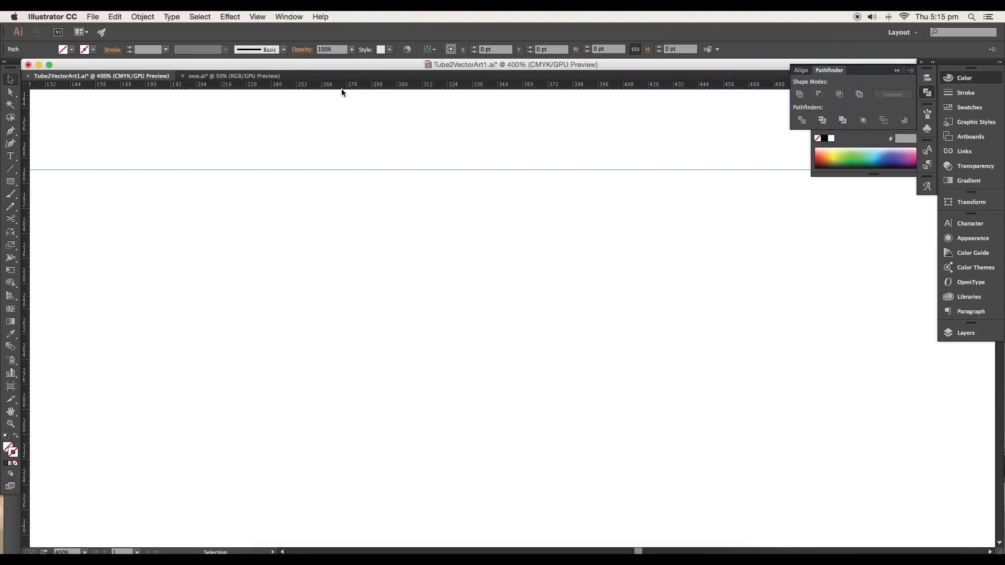
{"action": "mouse_move", "coordinate": [341, 90]}
{"action": "left_mouse_down"}
{"action": "mouse_move", "coordinate": [351, 336]}
{"action": "mouse_move", "coordinate": [361, 252]}
{"action": "left_mouse_up"}
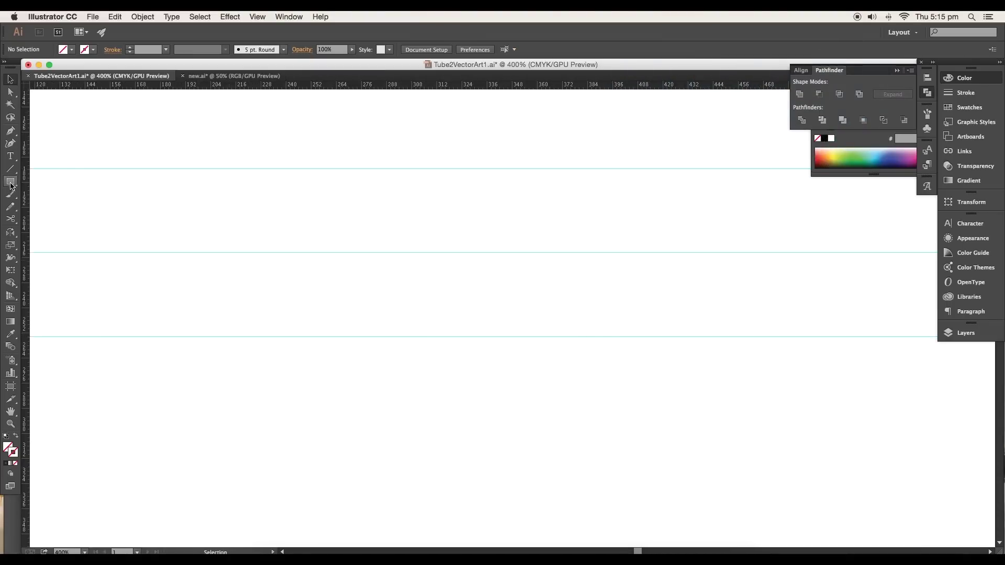
Draw a rectangle between the guides and give it a 24 pt stroke
{"action": "left_click_drag", "start_coordinate": [321, 169], "coordinate": [434, 336]}
{"action": "left_click", "coordinate": [143, 49]}
{"action": "type", "text": "24"}
{"action": "key", "text": "Return"}
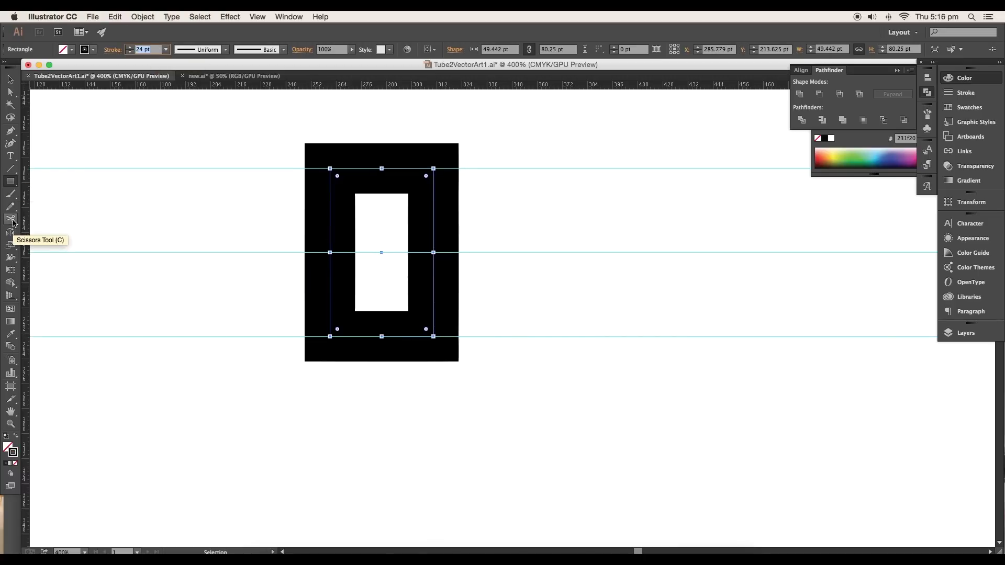
Cut the rectangle at its top-right corner and left-side middle, and delete the upper-left piece
{"action": "left_click", "coordinate": [12, 224]}
{"action": "left_click", "coordinate": [330, 251]}
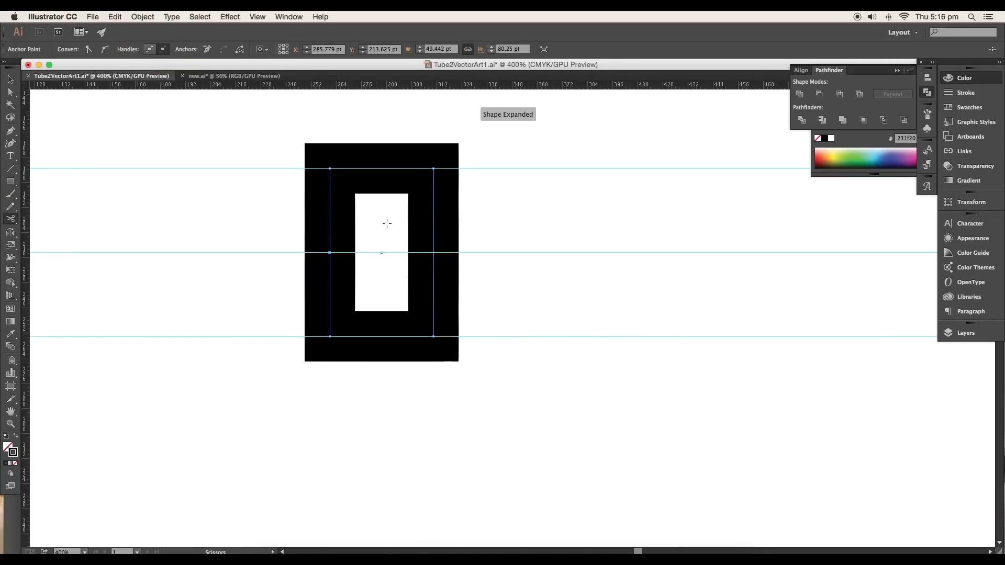
{"action": "left_click", "coordinate": [434, 168]}
{"action": "key", "text": "v"}
{"action": "left_click", "coordinate": [357, 156]}
{"action": "key", "text": "Delete"}
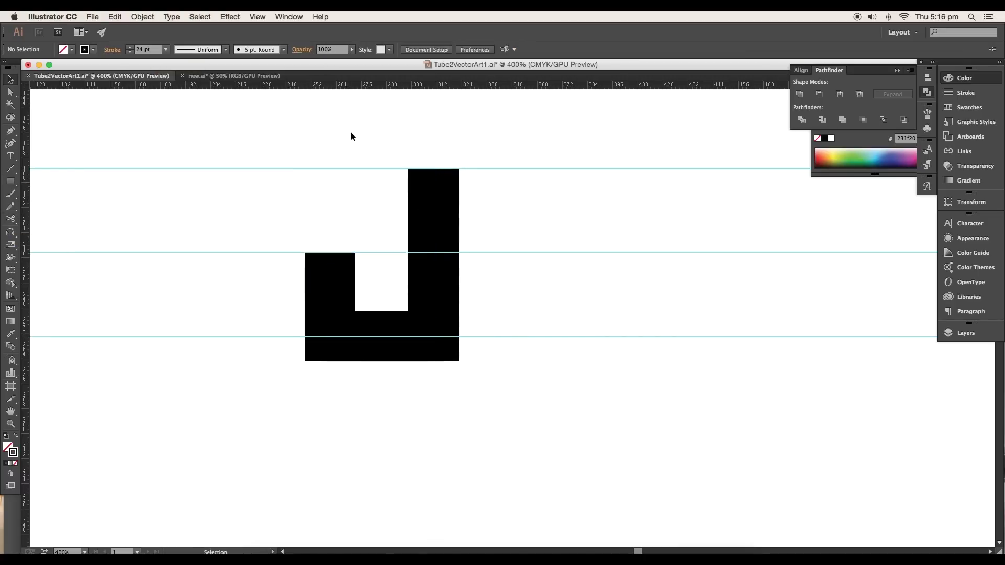
Narrow the remaining U shape and round its bottom corners into a J
{"action": "left_click_drag", "start_coordinate": [330, 252], "coordinate": [350, 252]}
{"action": "scroll", "coordinate": [447, 301], "scroll_direction": "right", "scroll_amount": 5}
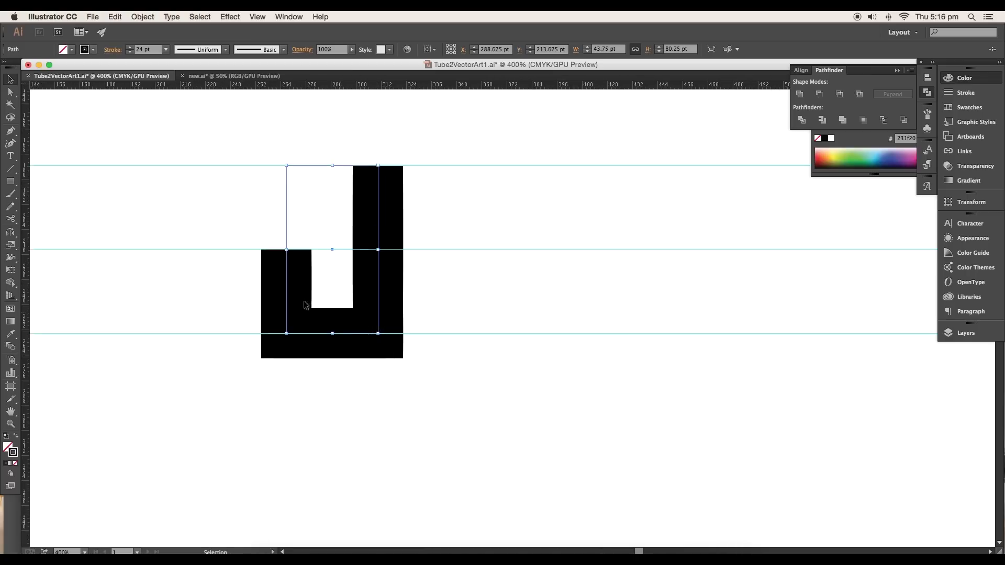
{"action": "left_click", "coordinate": [11, 93]}
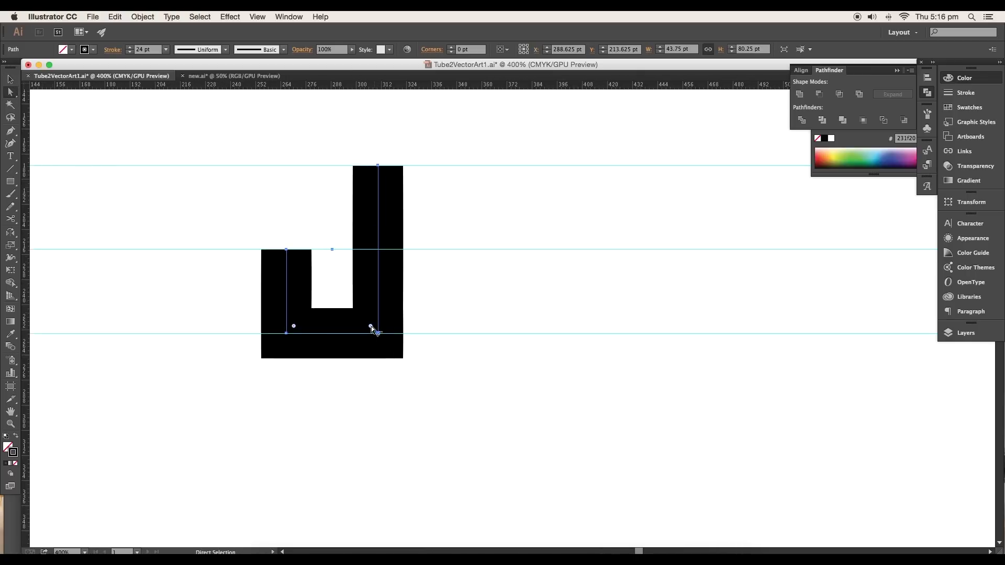
{"action": "left_click_drag", "start_coordinate": [371, 327], "coordinate": [328, 268]}
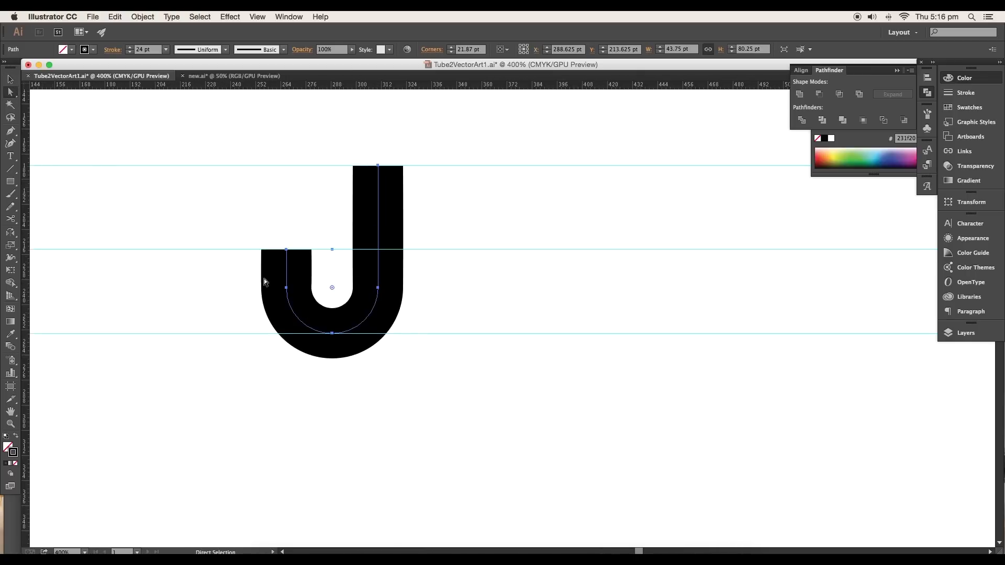
{"action": "left_click", "coordinate": [143, 17]}
{"action": "mouse_move", "coordinate": [145, 213]}
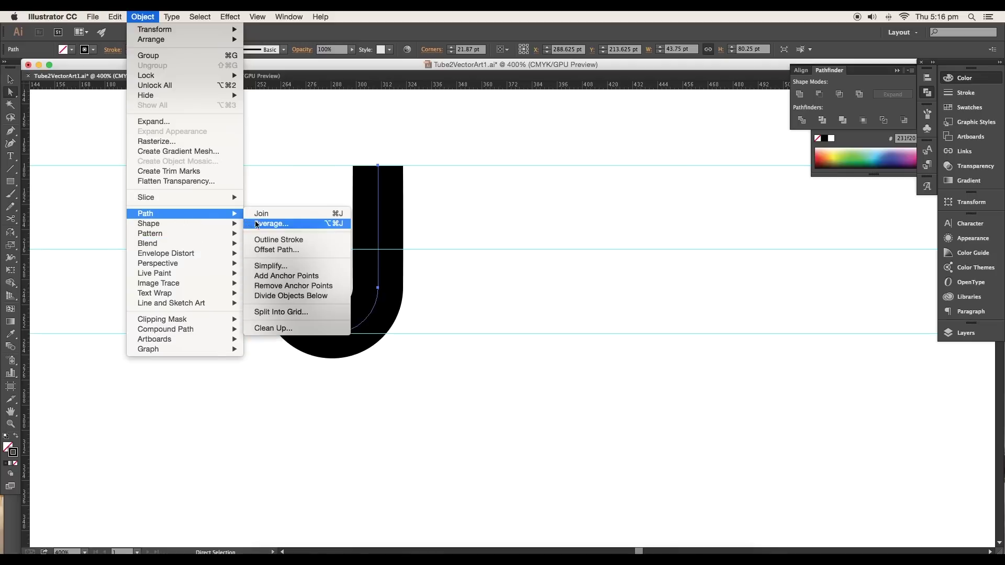
Convert the J's stroke into a solid filled shape with Outline Stroke
{"action": "left_click", "coordinate": [259, 244]}
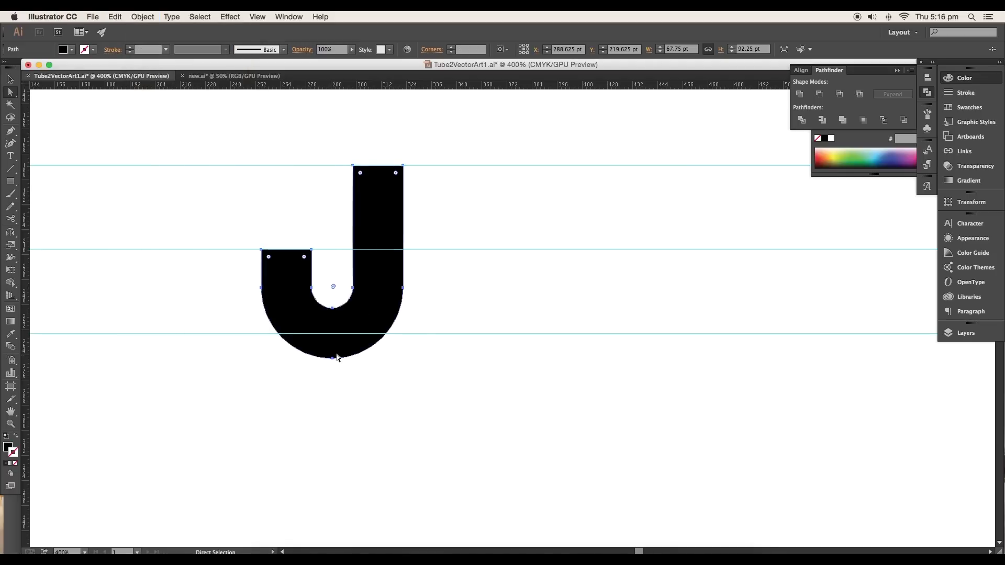
{"action": "left_click", "coordinate": [11, 78]}
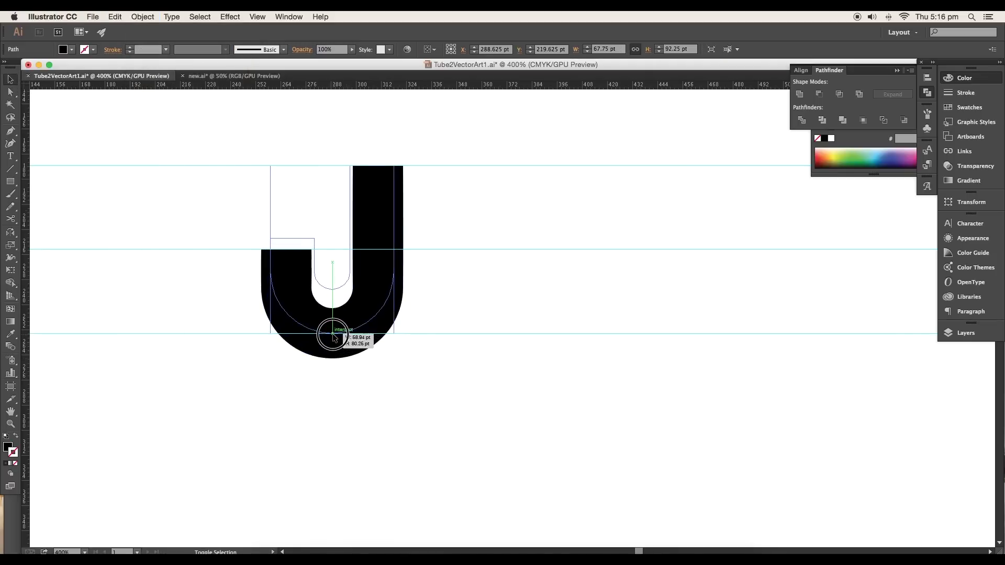
{"action": "left_click", "coordinate": [368, 372]}
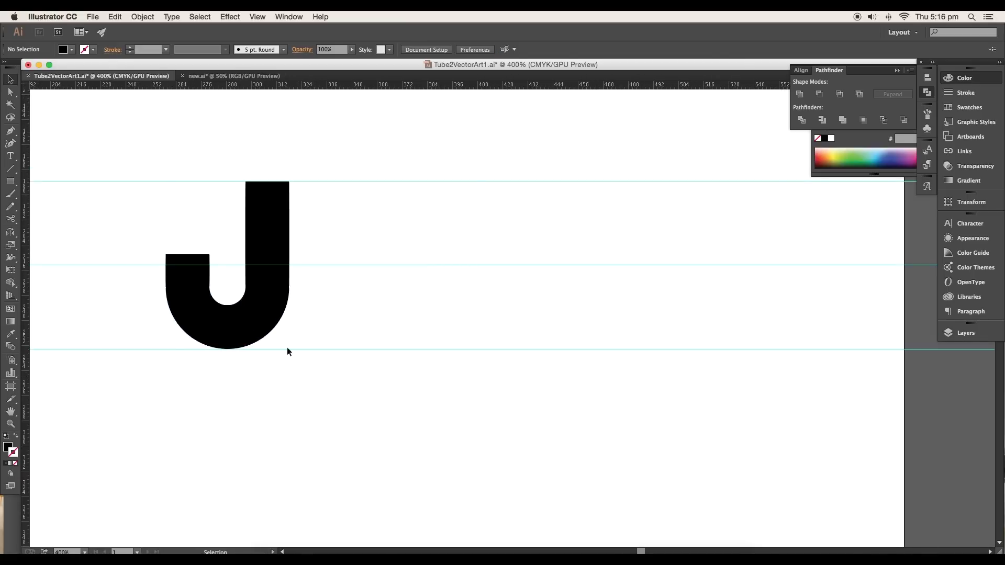
Round off the J's top and left ends with live corner widgets
{"action": "key", "text": "a"}
{"action": "left_click", "coordinate": [270, 314]}
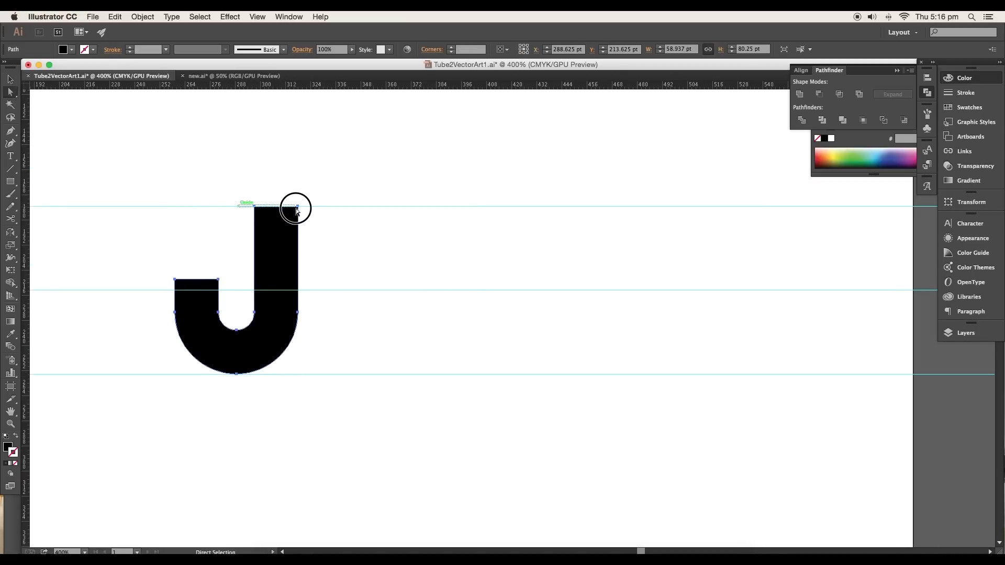
{"action": "left_click", "coordinate": [298, 208]}
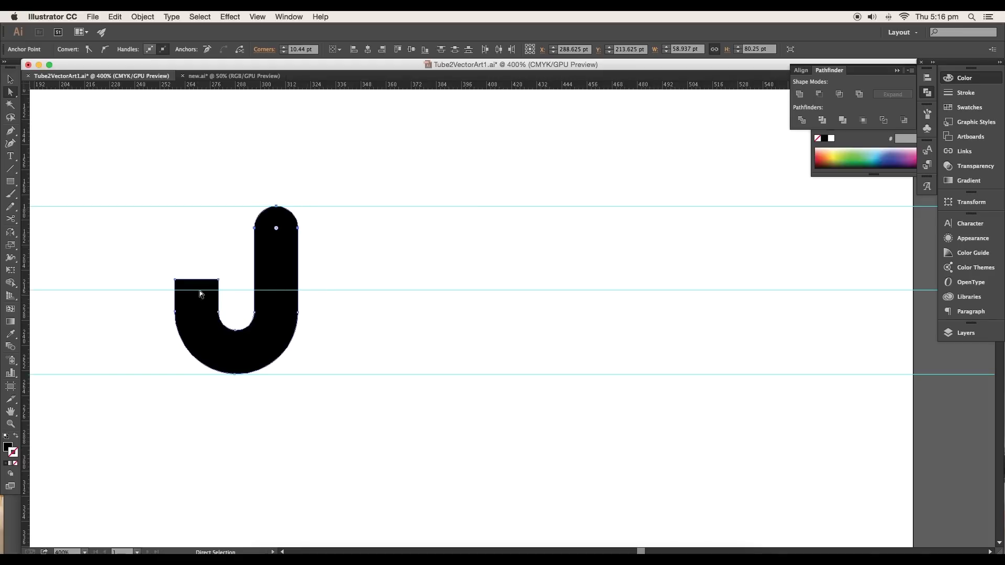
{"action": "left_click_drag", "start_coordinate": [212, 290], "coordinate": [184, 376]}
{"action": "left_click", "coordinate": [145, 153]}
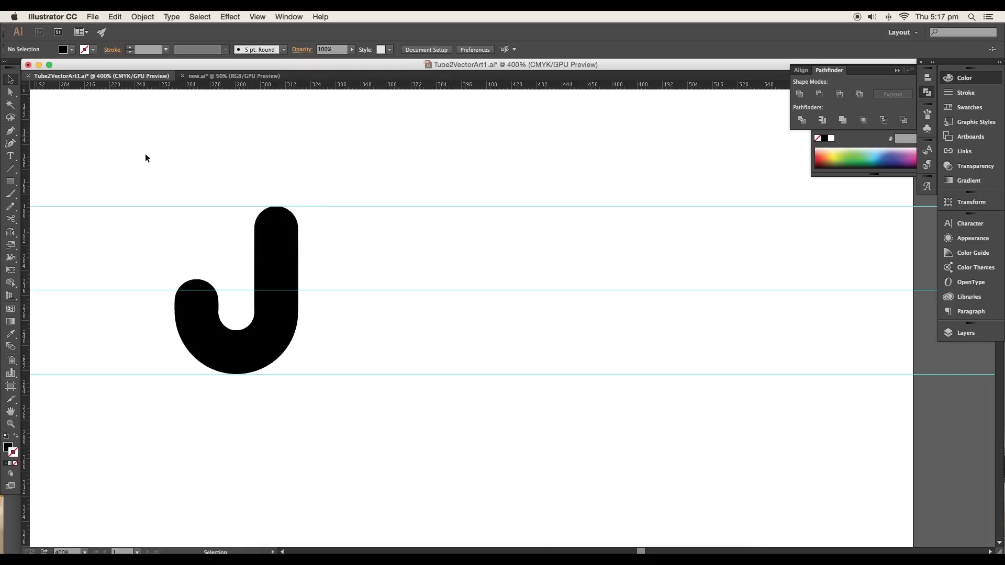
{"action": "scroll", "coordinate": [336, 233], "scroll_direction": "down", "scroll_amount": 1}
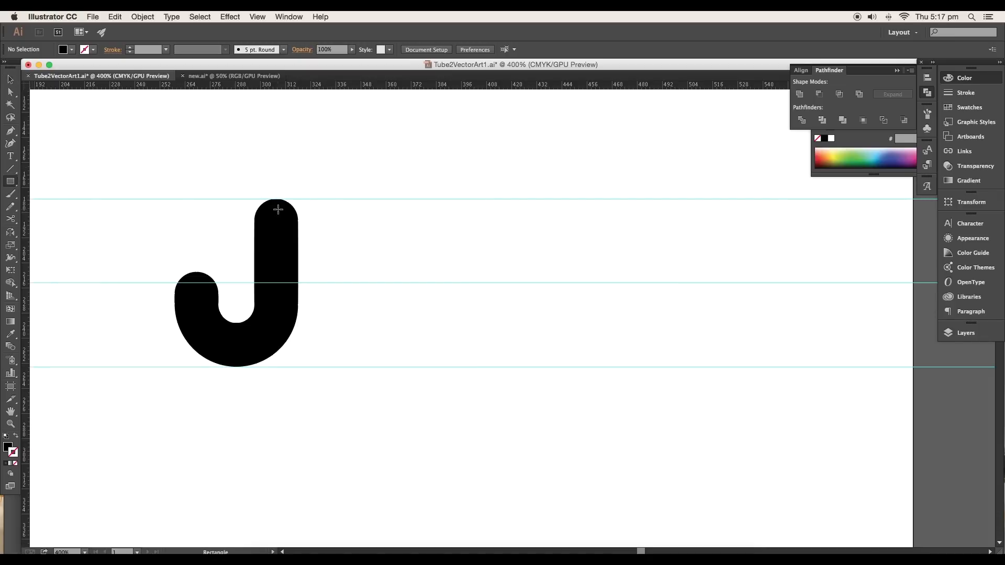
Draw a stem rectangle and diagonal arm shape, then subtract with Minus Front to form a K
{"action": "left_click_drag", "start_coordinate": [333, 200], "coordinate": [458, 367]}
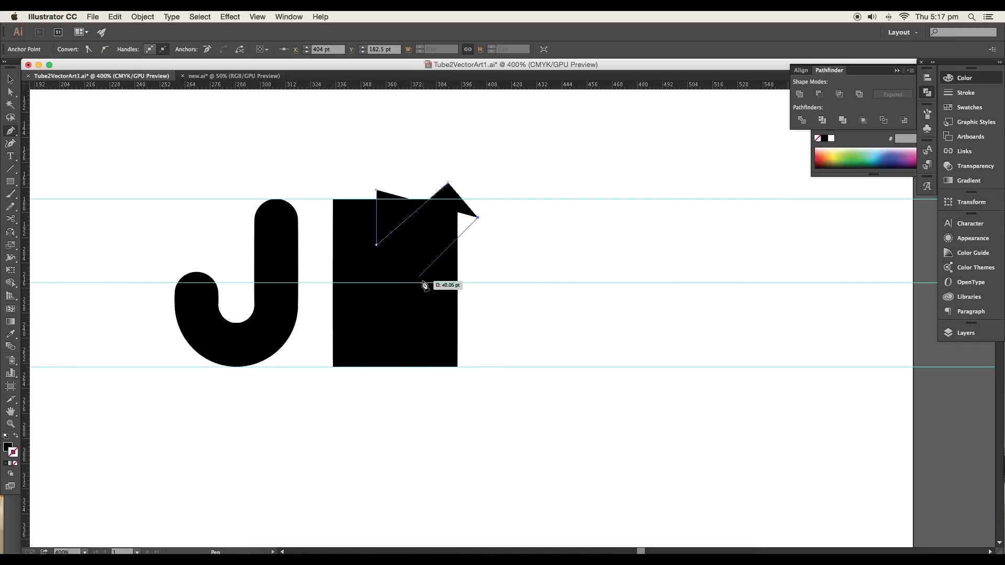
{"action": "key", "text": "ctrl+a"}
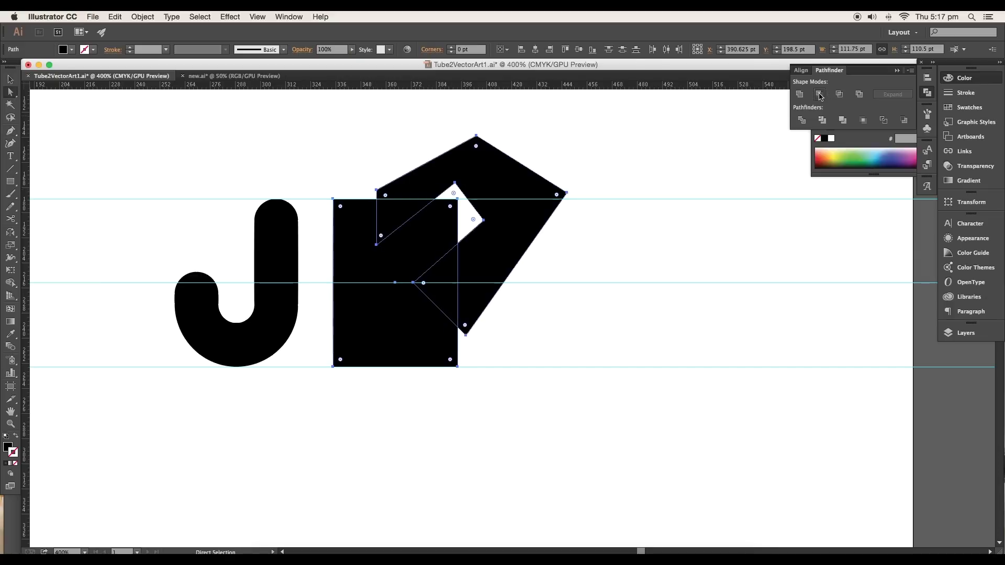
{"action": "left_click", "coordinate": [820, 95]}
Round the K's upper corners, stem top and bottom-right corner
{"action": "key", "text": "ctrl+equal"}
{"action": "left_click_drag", "start_coordinate": [481, 282], "coordinate": [403, 315]}
{"action": "left_click_drag", "start_coordinate": [318, 301], "coordinate": [319, 302]}
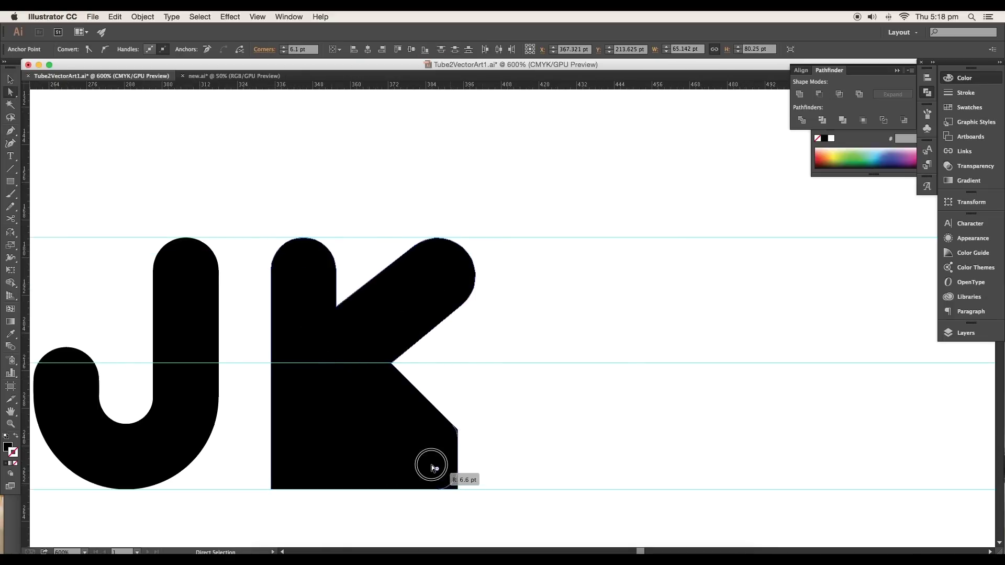
{"action": "left_click_drag", "start_coordinate": [337, 399], "coordinate": [314, 451]}
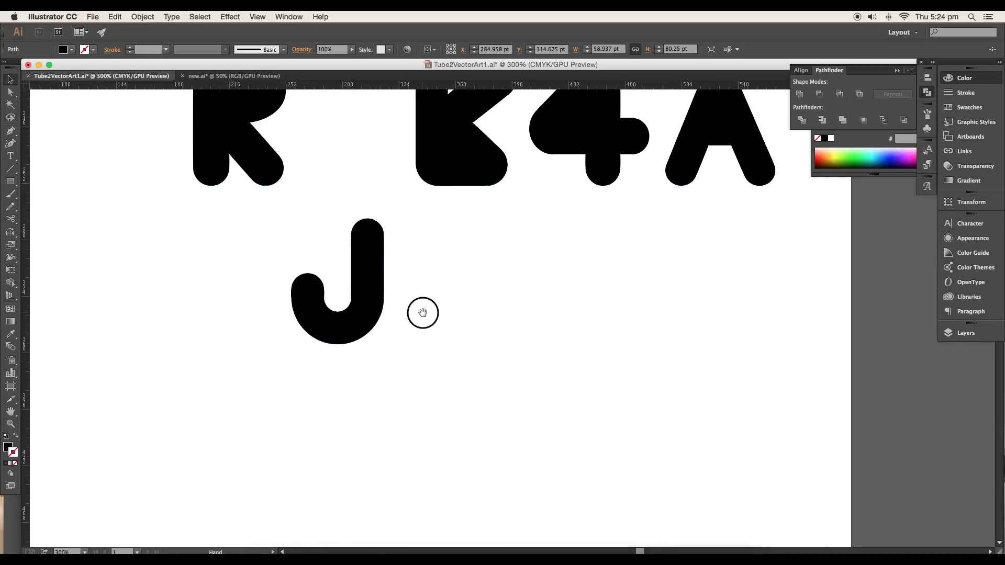
Move the J below the letters and turn it into a hairline outline
{"action": "left_click_drag", "start_coordinate": [350, 356], "coordinate": [367, 334]}
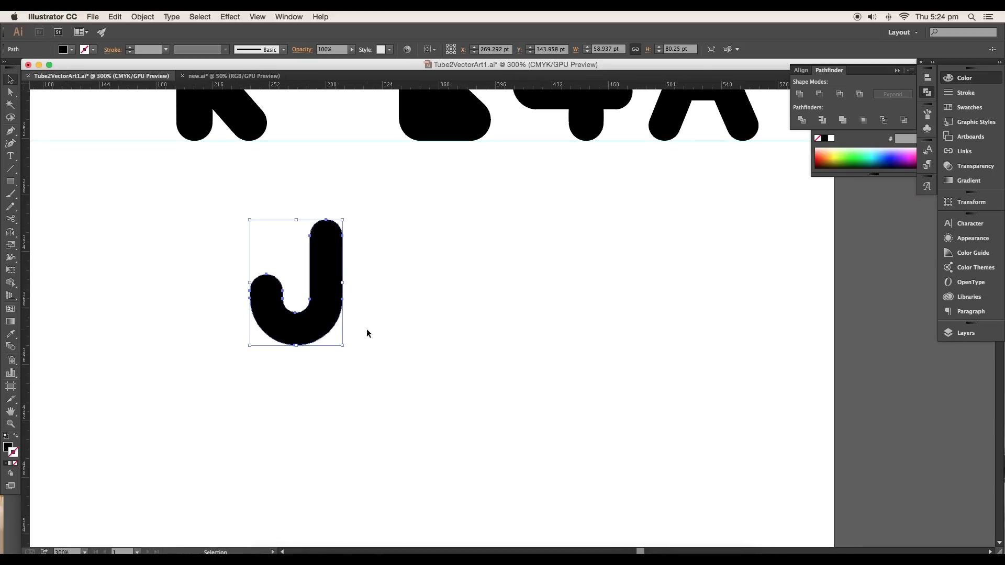
{"action": "left_click", "coordinate": [17, 440]}
{"action": "left_click", "coordinate": [953, 97]}
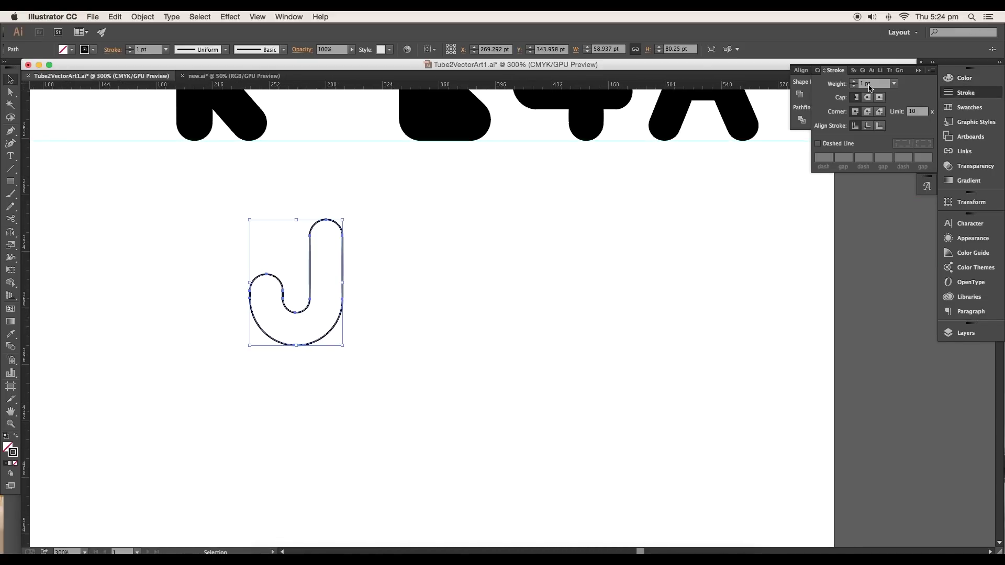
{"action": "type", "text": "0.1"}
{"action": "key", "text": "Return"}
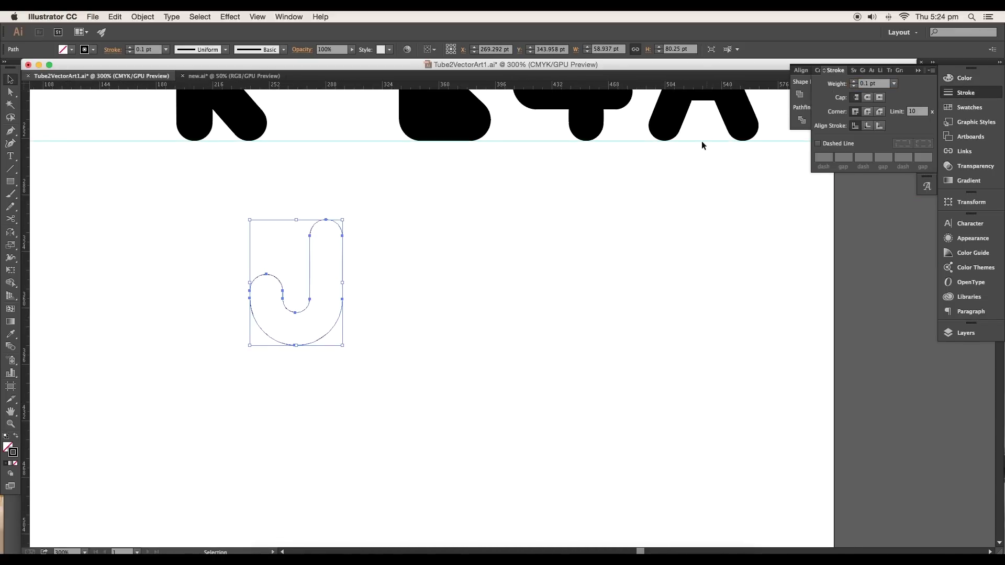
{"action": "scroll", "coordinate": [343, 252], "scroll_direction": "up", "scroll_amount": 2}
{"action": "scroll", "coordinate": [343, 252], "scroll_direction": "down", "scroll_amount": 2}
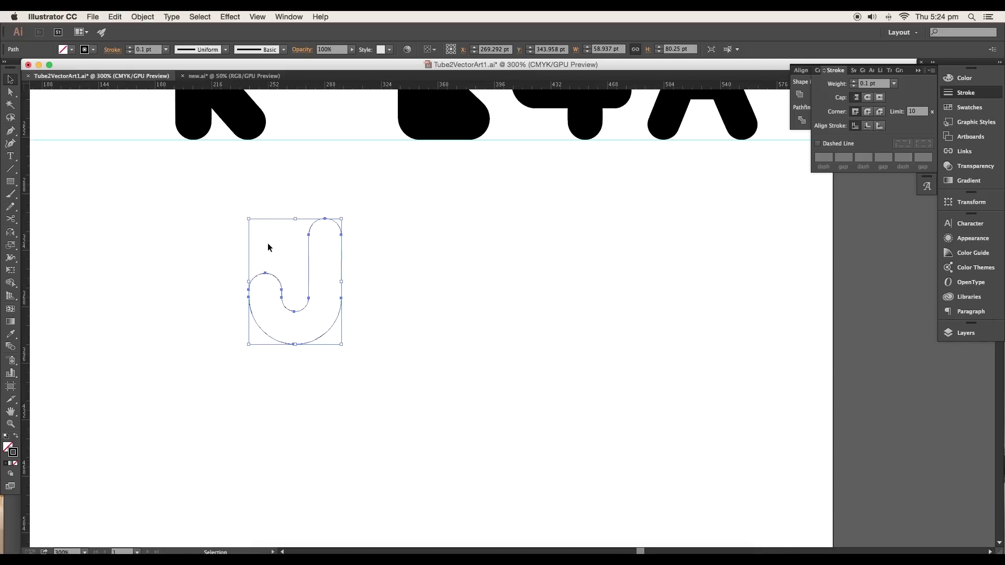
Blend the J with a tiny copy in its corner using 90 specified steps
{"action": "left_click", "coordinate": [299, 283]}
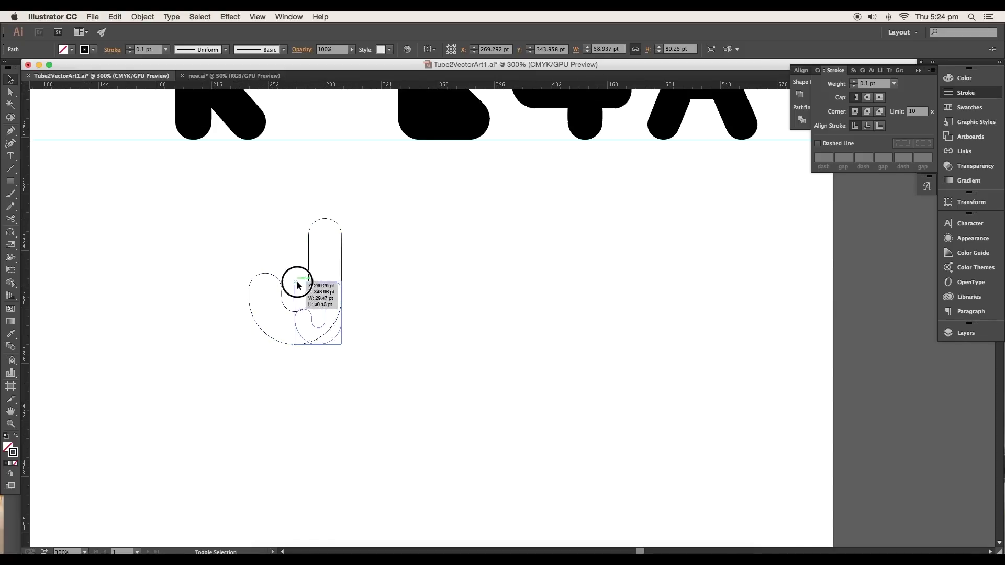
{"action": "scroll", "coordinate": [332, 337], "scroll_direction": "up", "scroll_amount": 2}
{"action": "scroll", "coordinate": [338, 339], "scroll_direction": "up", "scroll_amount": 2}
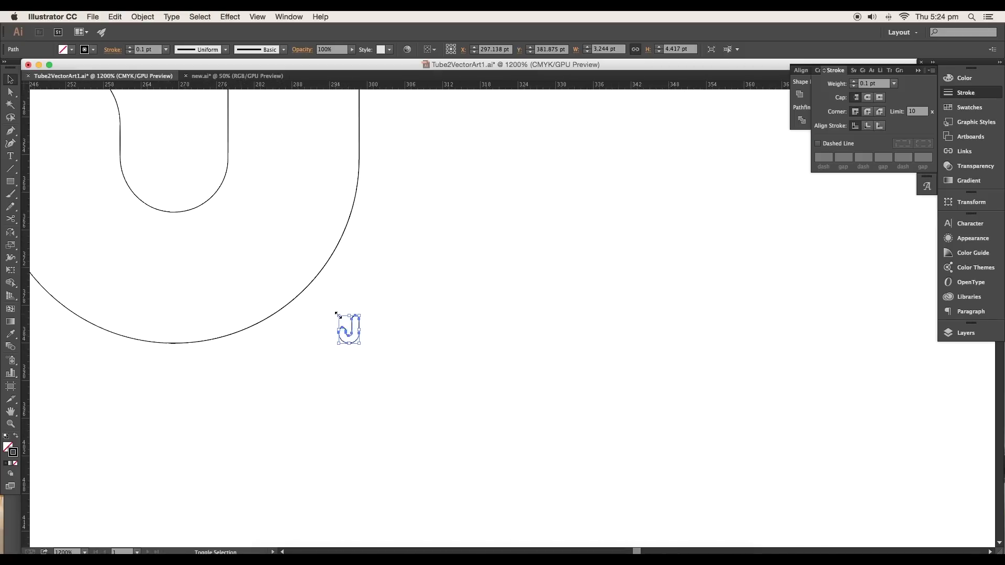
{"action": "left_click_drag", "start_coordinate": [343, 328], "coordinate": [351, 334]}
{"action": "left_click", "coordinate": [142, 17]}
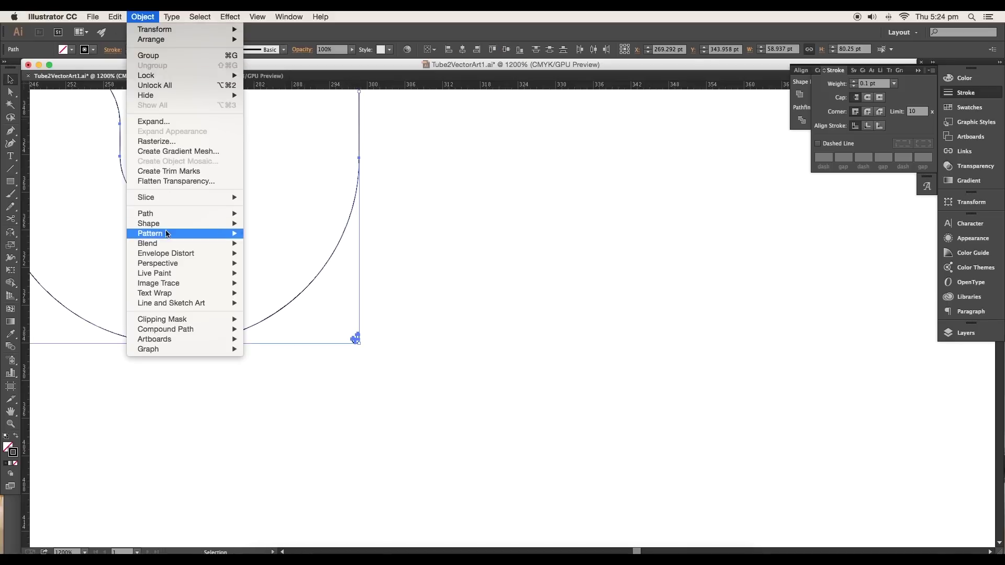
{"action": "left_click", "coordinate": [254, 242]}
{"action": "scroll", "coordinate": [324, 404], "scroll_direction": "down", "scroll_amount": 2}
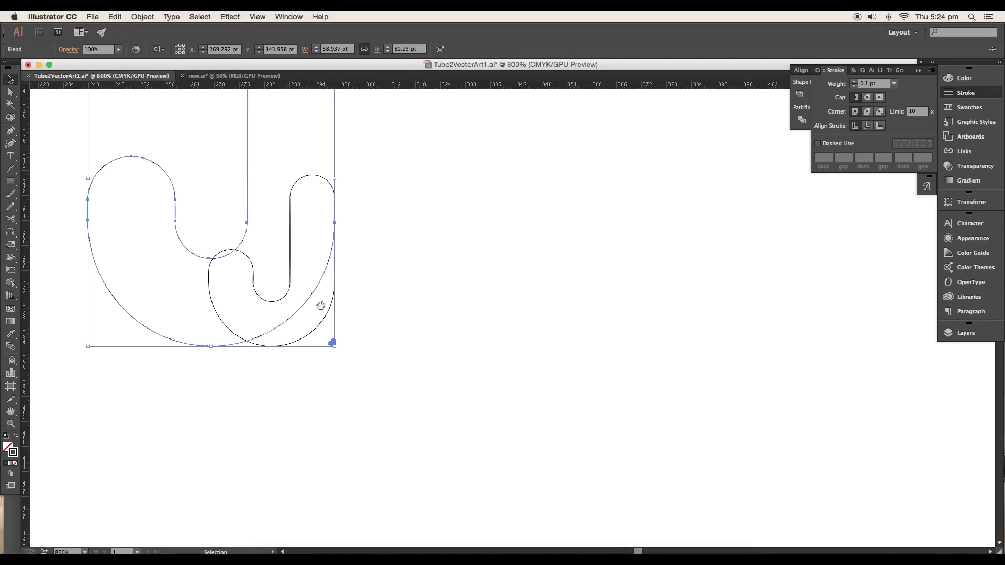
{"action": "double_click", "coordinate": [11, 347]}
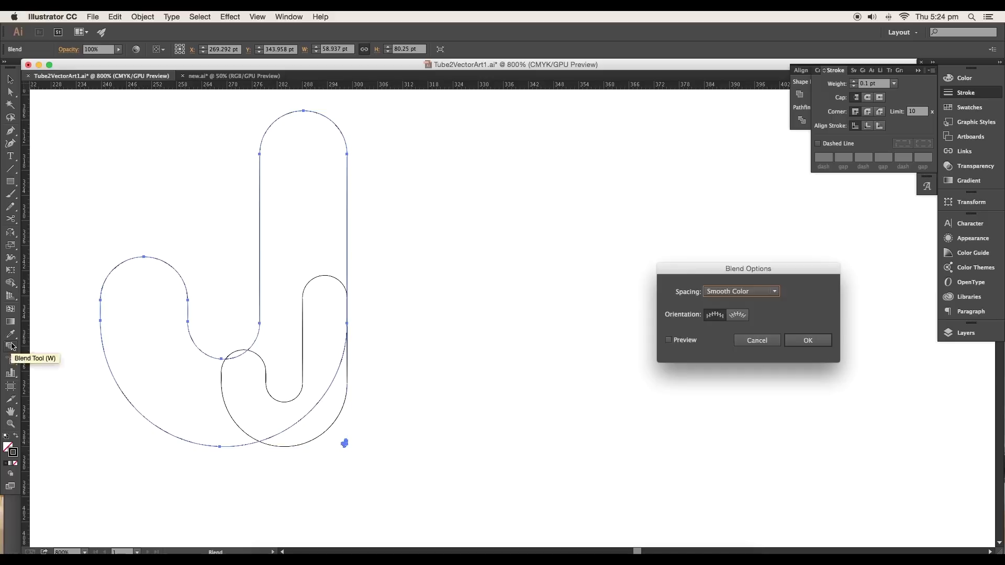
{"action": "left_click", "coordinate": [798, 341]}
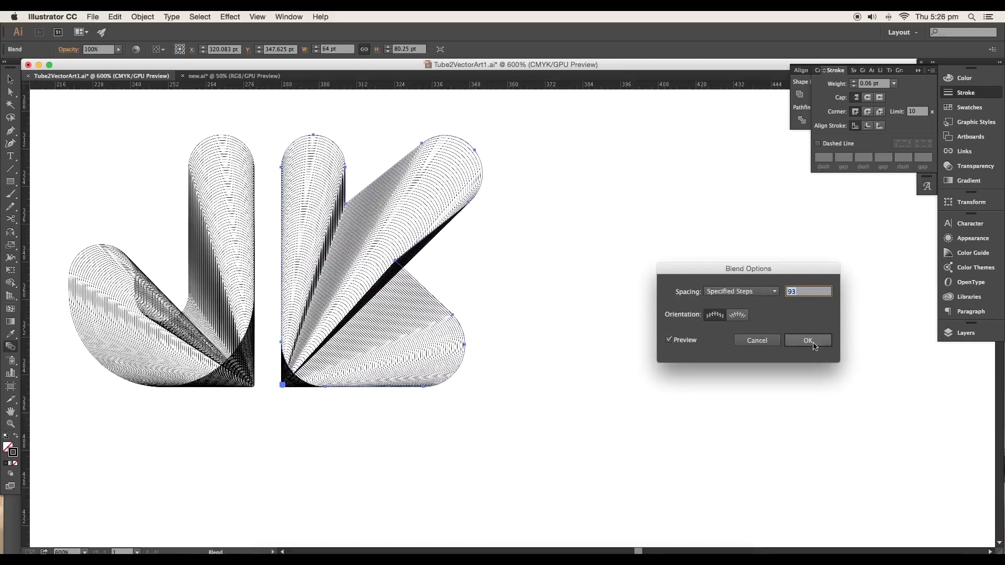
Select the K outline's points to begin giving it the blended-line look
{"action": "left_click", "coordinate": [809, 342]}
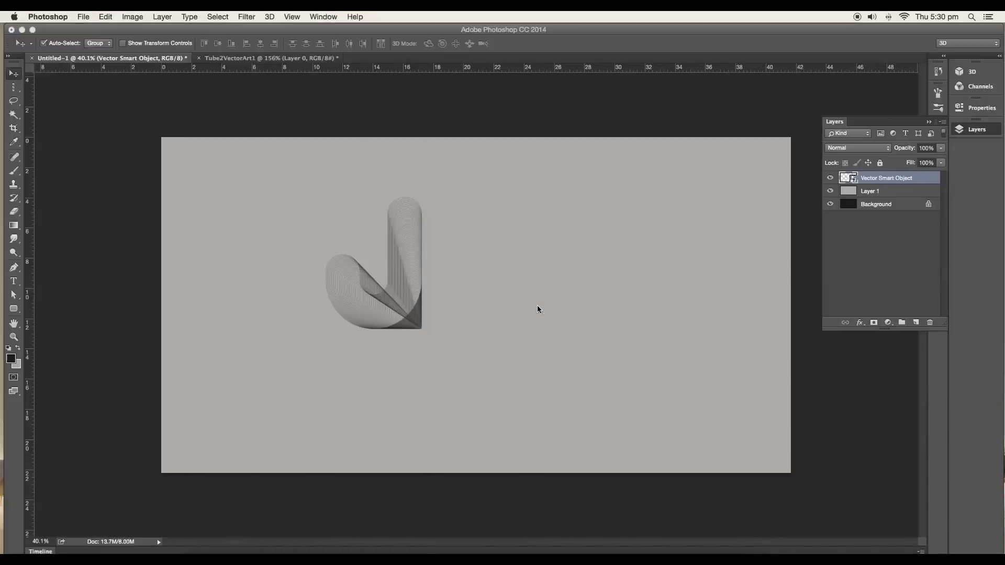
Paste the blended letter artwork, enlarge it, and position it in the cluster
{"action": "key", "text": "ctrl+v"}
{"action": "left_click_drag", "start_coordinate": [327, 217], "coordinate": [438, 316]}
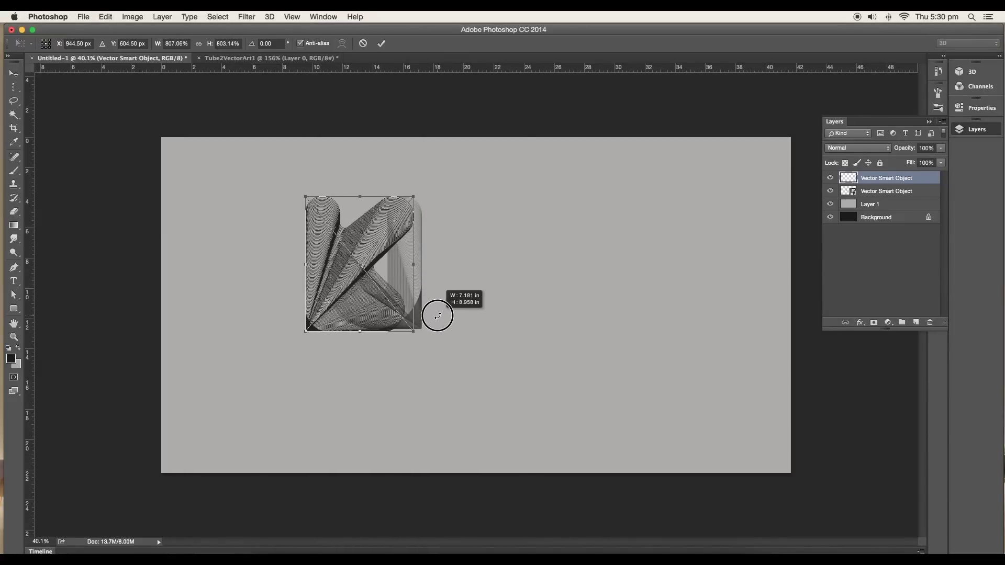
{"action": "key", "text": "Return"}
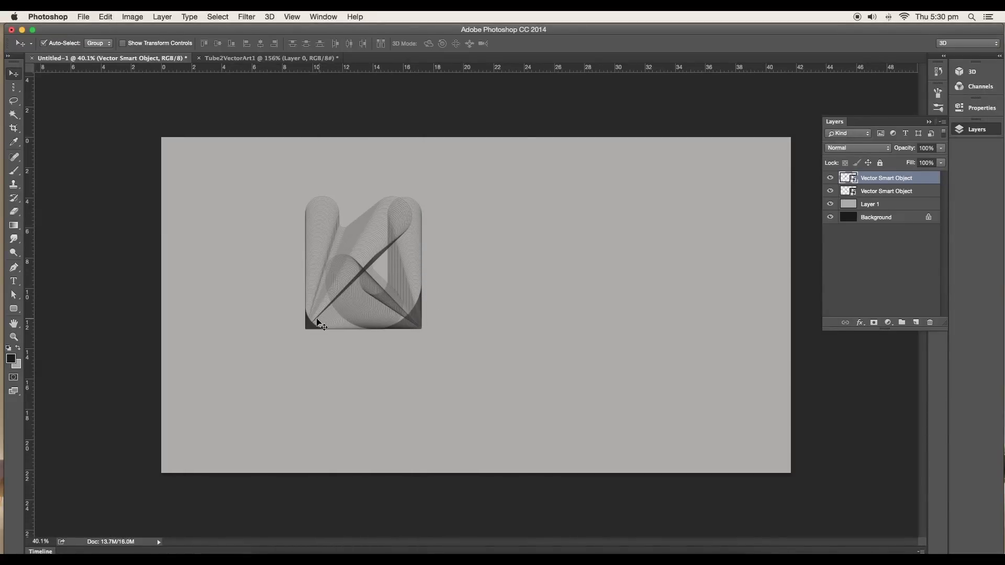
{"action": "mouse_move", "coordinate": [318, 322]}
{"action": "left_mouse_down"}
{"action": "mouse_move", "coordinate": [432, 321]}
{"action": "mouse_move", "coordinate": [383, 341]}
{"action": "mouse_move", "coordinate": [435, 340]}
{"action": "left_mouse_up"}
{"action": "scroll", "coordinate": [434, 339], "scroll_direction": "up", "scroll_amount": 5}
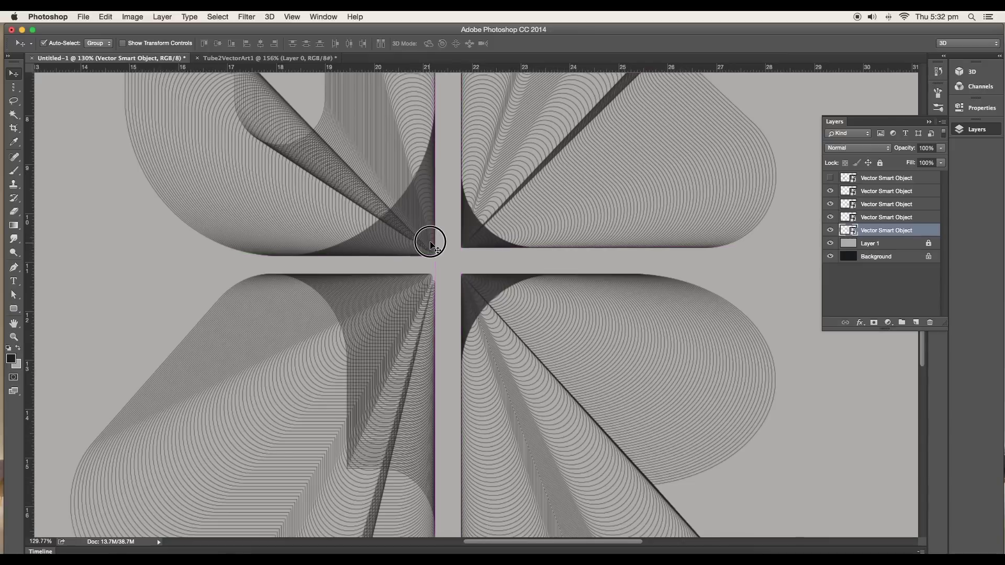
{"action": "scroll", "coordinate": [521, 291], "scroll_direction": "down", "scroll_amount": 5}
Enlarge another pasted copy, widen the bottom-right character, and hide the grey layer
{"action": "key", "text": "ctrl+t"}
{"action": "left_click_drag", "start_coordinate": [357, 212], "coordinate": [348, 213]}
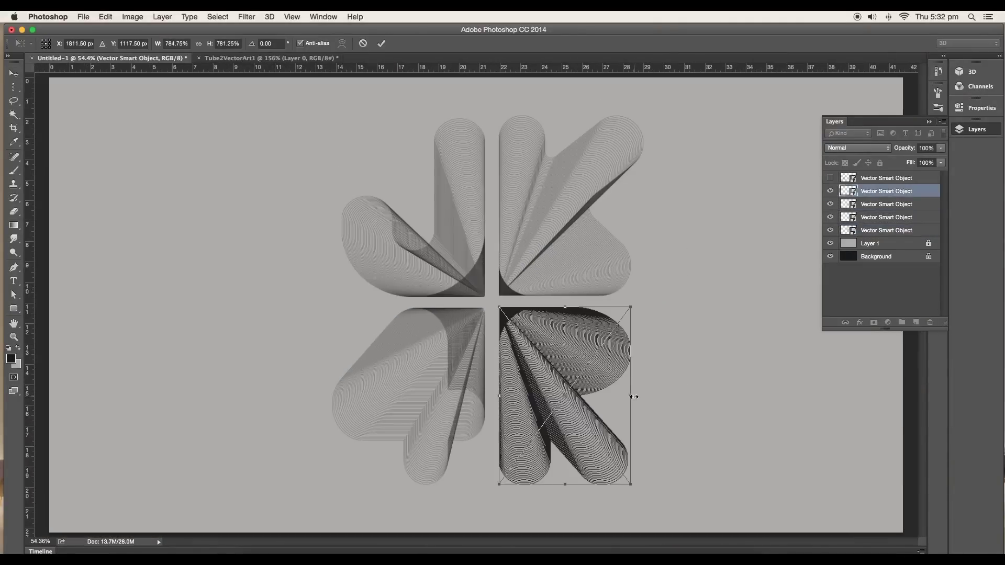
{"action": "left_click_drag", "start_coordinate": [635, 399], "coordinate": [640, 399]}
{"action": "key", "text": "Return"}
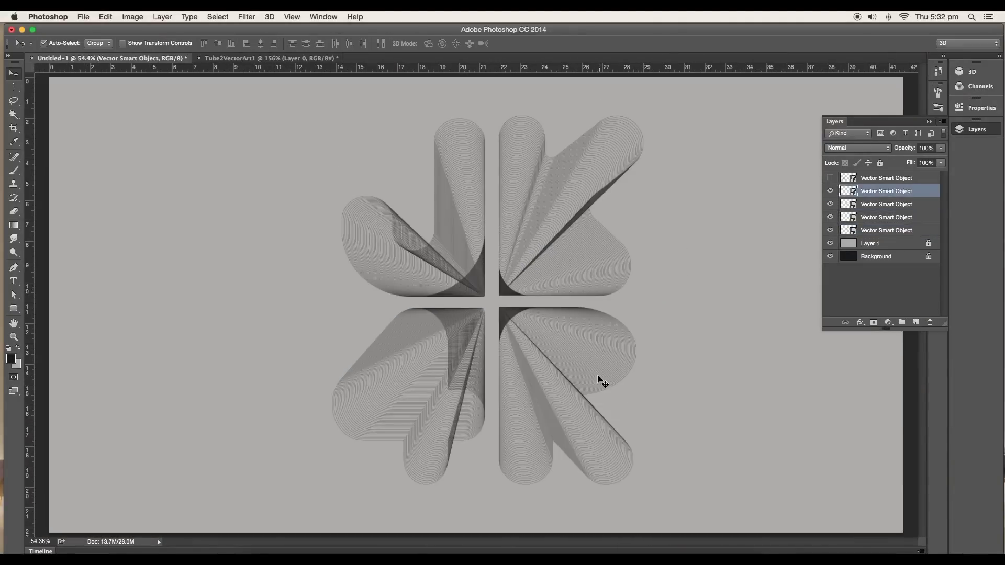
{"action": "scroll", "coordinate": [462, 388], "scroll_direction": "down", "scroll_amount": 5}
{"action": "scroll", "coordinate": [595, 293], "scroll_direction": "up", "scroll_amount": 5}
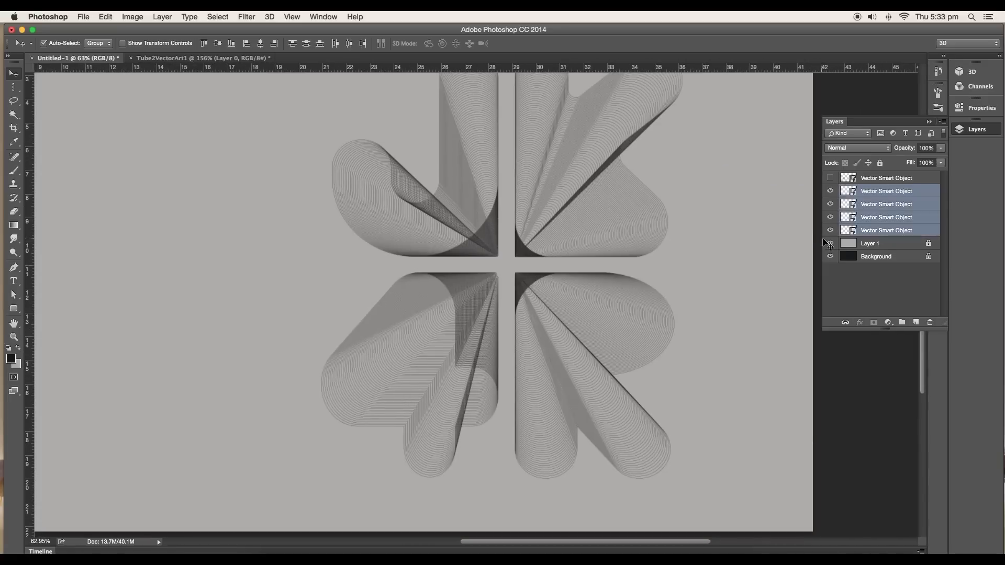
{"action": "left_click", "coordinate": [831, 244]}
Add a Gradient Overlay to the bottom letter layer with a bright teal left stop
{"action": "double_click", "coordinate": [926, 230]}
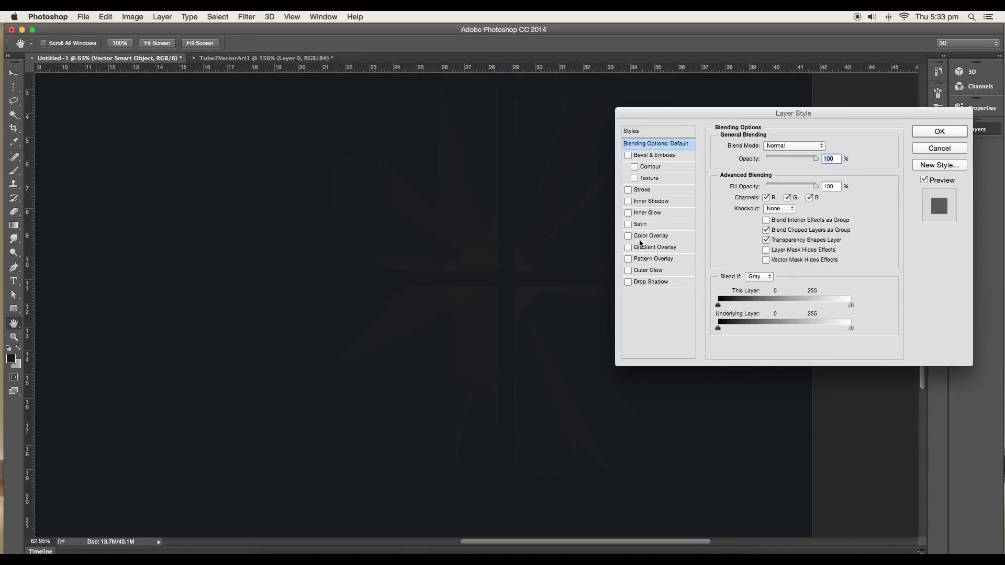
{"action": "left_click", "coordinate": [652, 247]}
{"action": "left_click", "coordinate": [778, 172]}
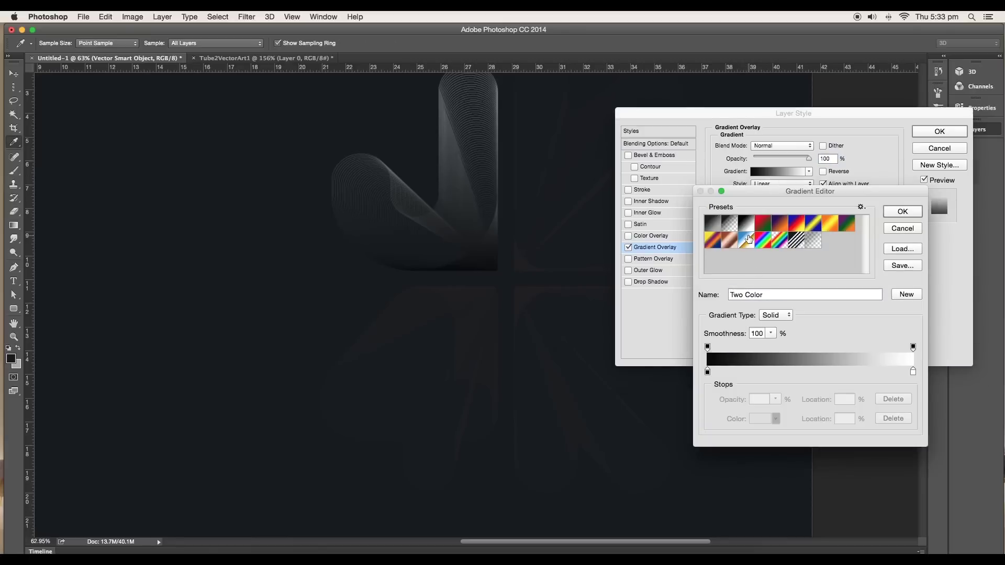
{"action": "left_click", "coordinate": [747, 233]}
{"action": "left_click", "coordinate": [707, 372]}
{"action": "left_click", "coordinate": [761, 418]}
{"action": "left_click", "coordinate": [840, 219]}
{"action": "left_click", "coordinate": [823, 171]}
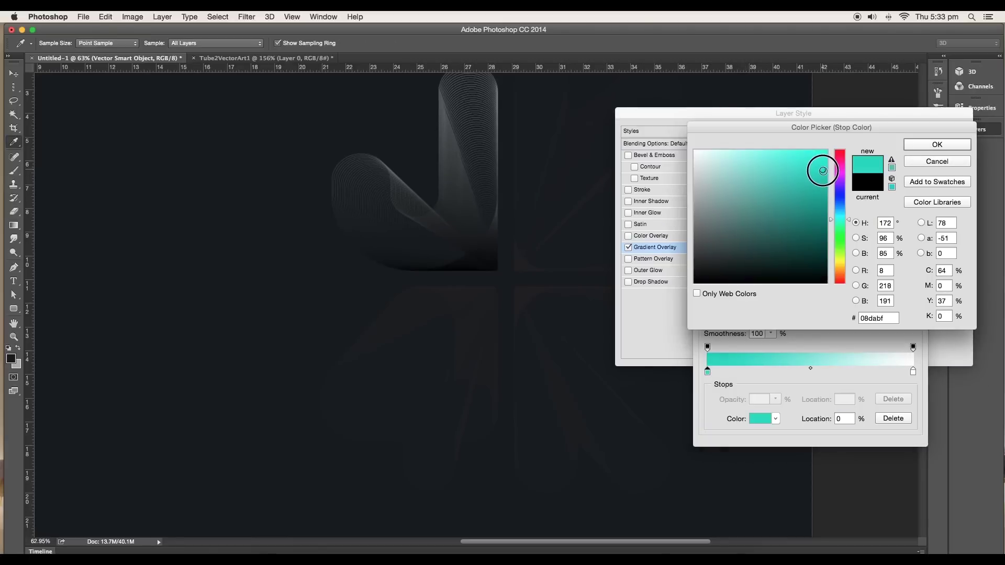
{"action": "left_click", "coordinate": [937, 145]}
Set the right stop to light cyan, rearrange stops near 90%, and apply the overlay
{"action": "left_click", "coordinate": [912, 372]}
{"action": "left_click", "coordinate": [760, 418]}
{"action": "left_click", "coordinate": [781, 150]}
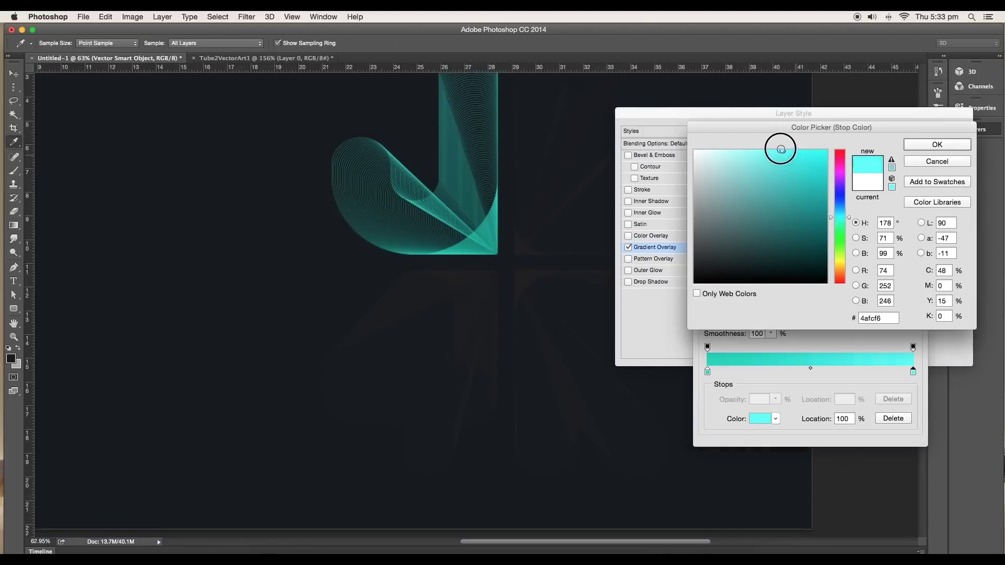
{"action": "left_click", "coordinate": [934, 144]}
{"action": "left_click_drag", "start_coordinate": [709, 375], "coordinate": [824, 375]}
{"action": "left_click_drag", "start_coordinate": [897, 372], "coordinate": [709, 372]}
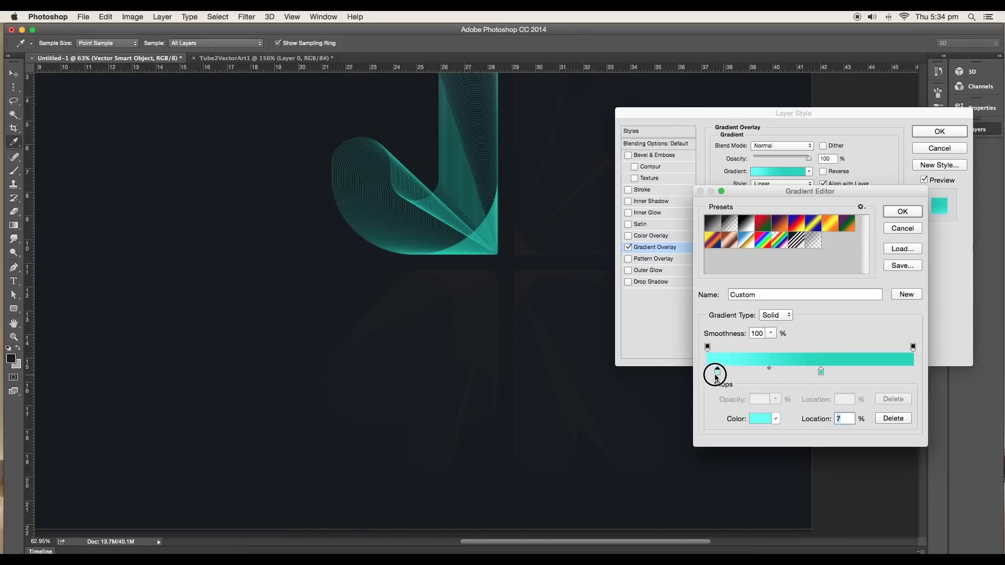
{"action": "left_click_drag", "start_coordinate": [821, 373], "coordinate": [906, 376]}
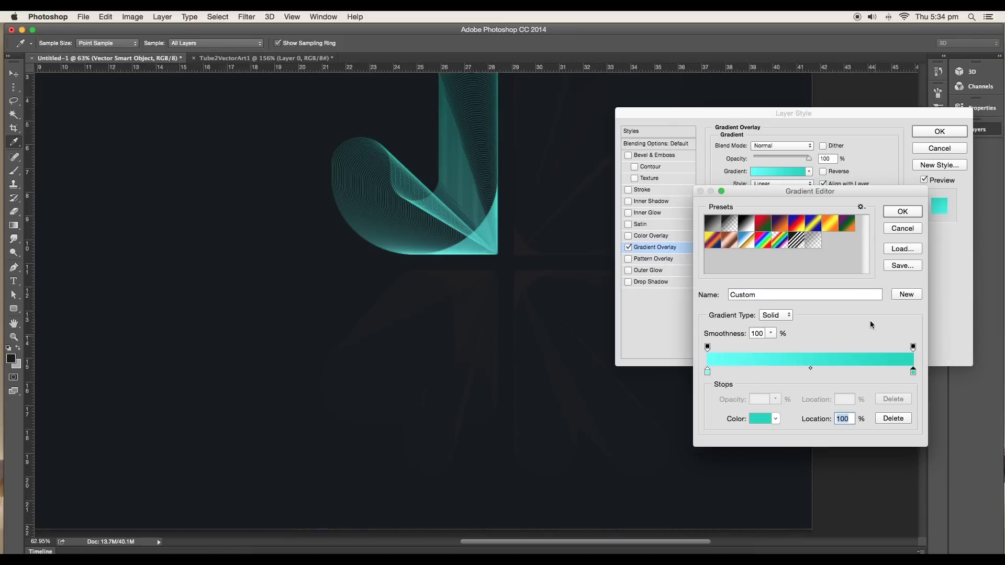
{"action": "left_click", "coordinate": [902, 214]}
{"action": "left_click", "coordinate": [939, 131]}
Copy the gradient overlay effect onto the remaining letter layers
{"action": "mouse_move", "coordinate": [866, 247]}
{"action": "left_mouse_down"}
{"action": "mouse_move", "coordinate": [896, 270]}
{"action": "mouse_move", "coordinate": [897, 193]}
{"action": "left_mouse_up"}
{"action": "double_click", "coordinate": [887, 211]}
{"action": "left_click", "coordinate": [938, 131]}
{"action": "scroll", "coordinate": [616, 235], "scroll_direction": "down", "scroll_amount": 5}
{"action": "scroll", "coordinate": [617, 235], "scroll_direction": "up", "scroll_amount": 3}
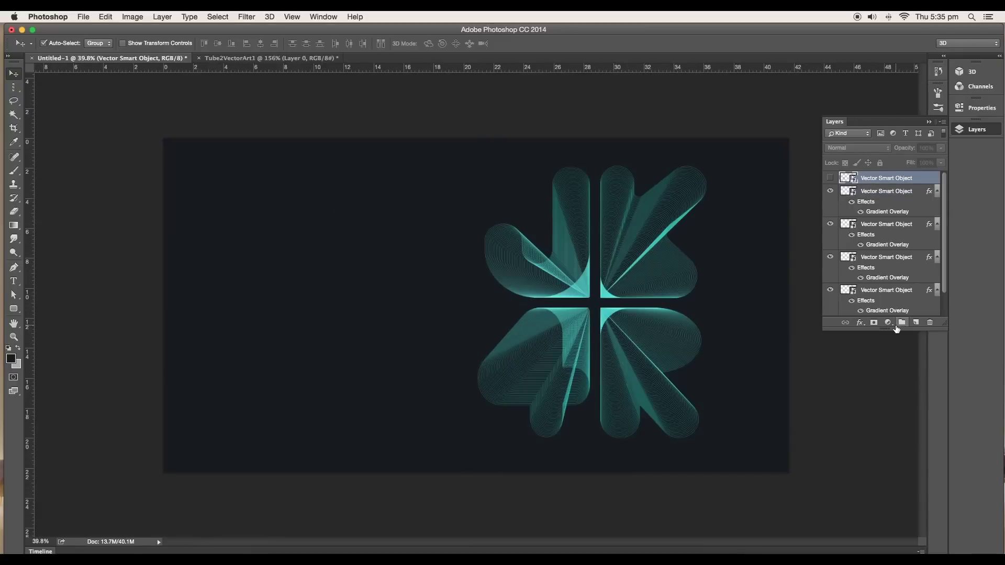
{"action": "left_click", "coordinate": [887, 322]}
Add a Hue/Saturation adjustment layer with Hue +14 and Saturation +60
{"action": "left_click", "coordinate": [903, 403]}
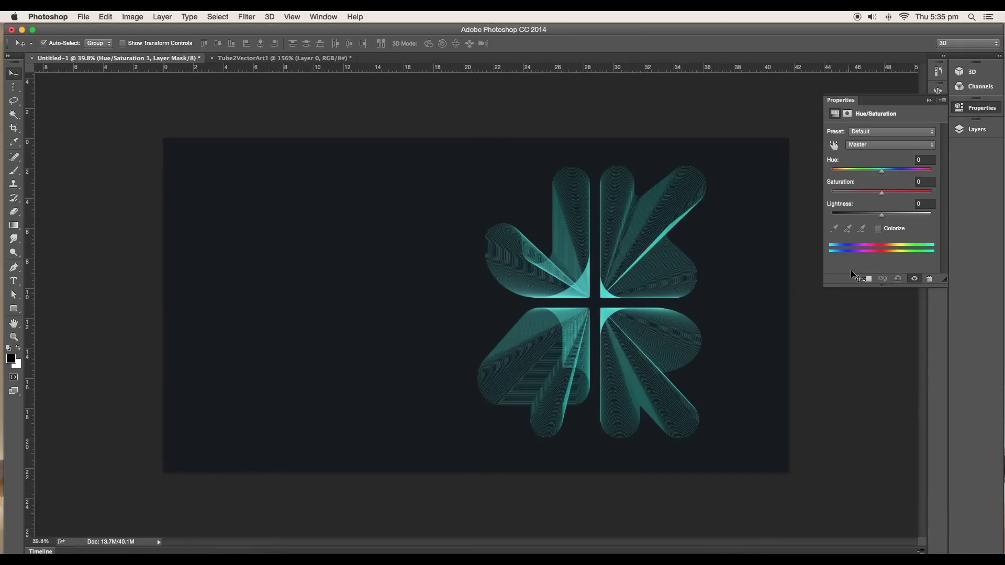
{"action": "left_click_drag", "start_coordinate": [903, 197], "coordinate": [890, 170]}
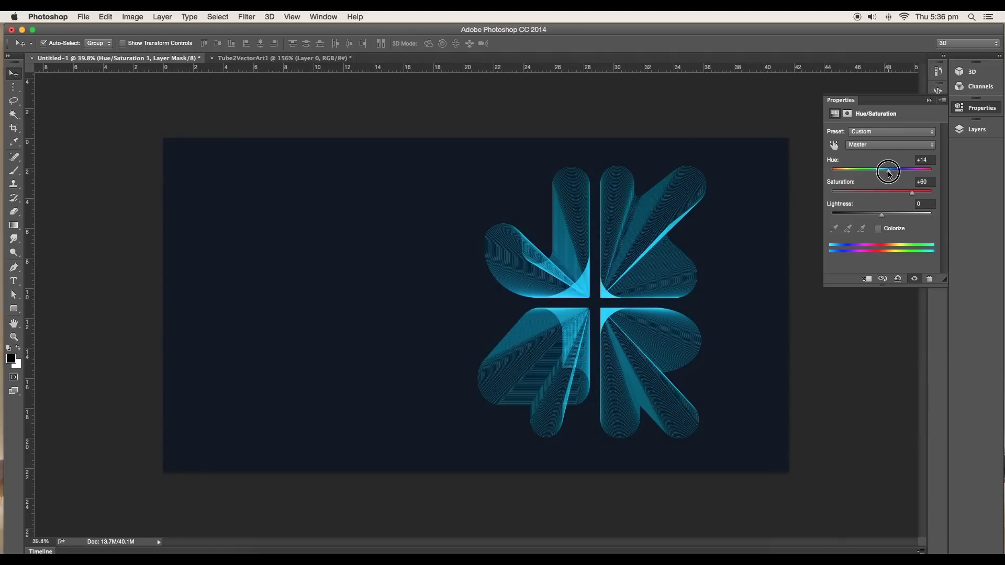
{"action": "left_click", "coordinate": [929, 101]}
Add a Brightness/Contrast adjustment layer using Legacy mode and adjust the contrast
{"action": "left_click", "coordinate": [977, 129]}
{"action": "left_click", "coordinate": [890, 323]}
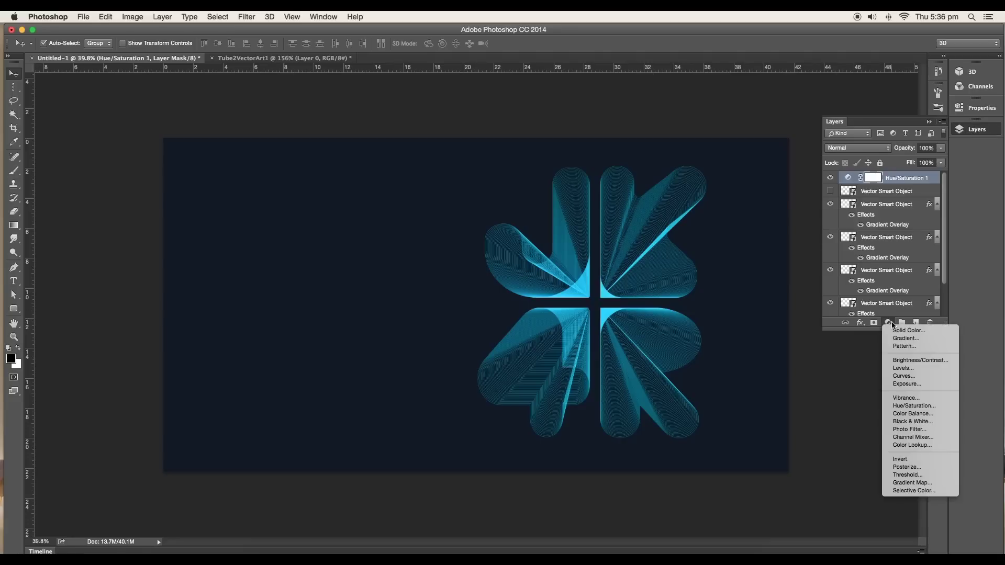
{"action": "left_click", "coordinate": [910, 359]}
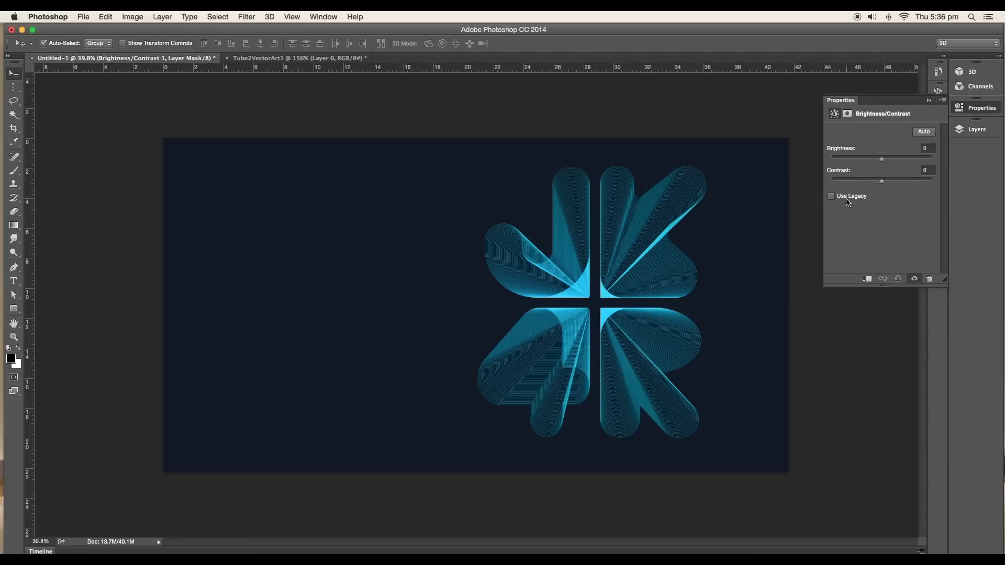
{"action": "mouse_move", "coordinate": [887, 183]}
{"action": "left_mouse_down"}
{"action": "mouse_move", "coordinate": [898, 184]}
{"action": "mouse_move", "coordinate": [875, 184]}
{"action": "mouse_move", "coordinate": [894, 183]}
{"action": "left_mouse_up"}
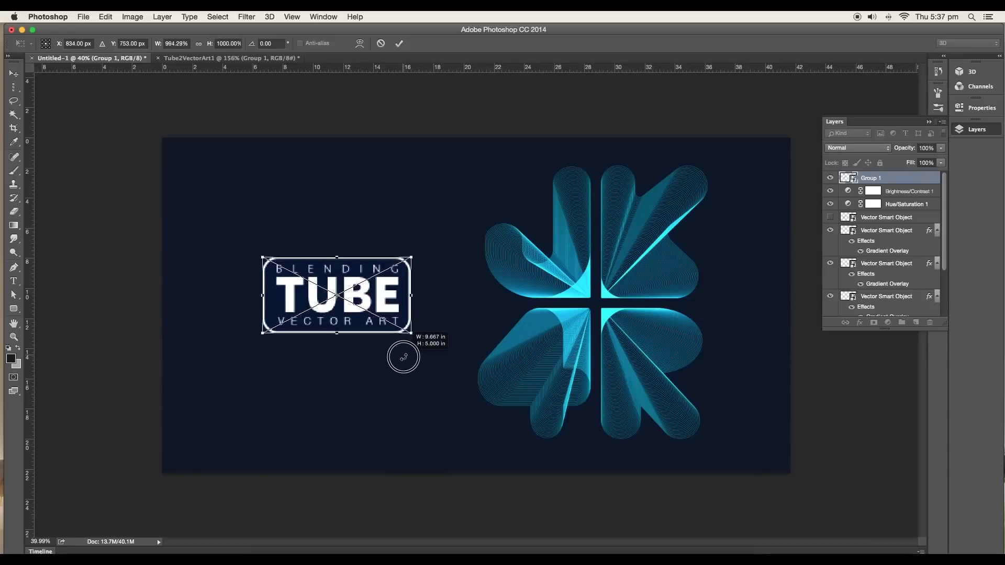
{"action": "scroll", "coordinate": [409, 354], "scroll_direction": "down", "scroll_amount": 3}
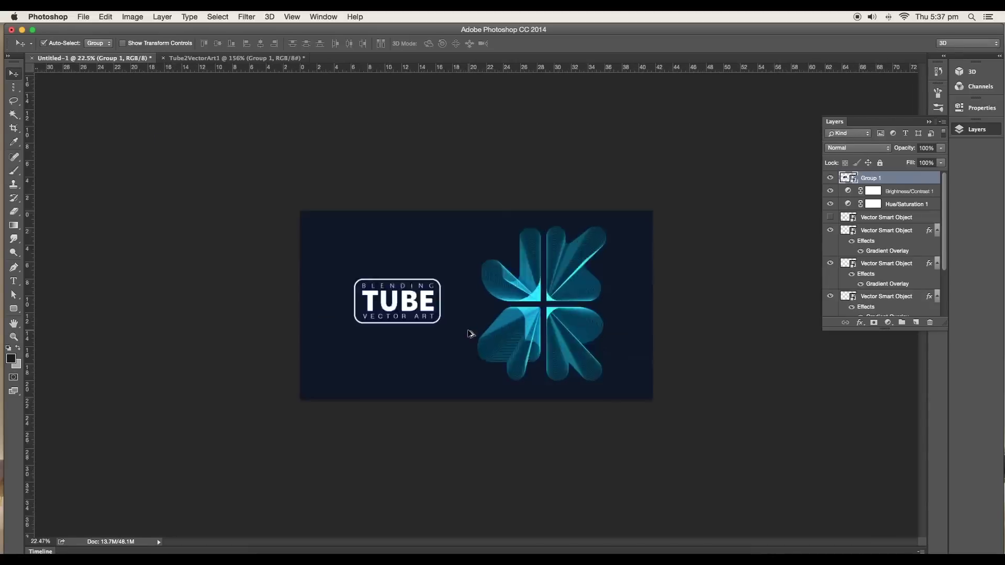
{"action": "scroll", "coordinate": [388, 320], "scroll_direction": "up", "scroll_amount": 3}
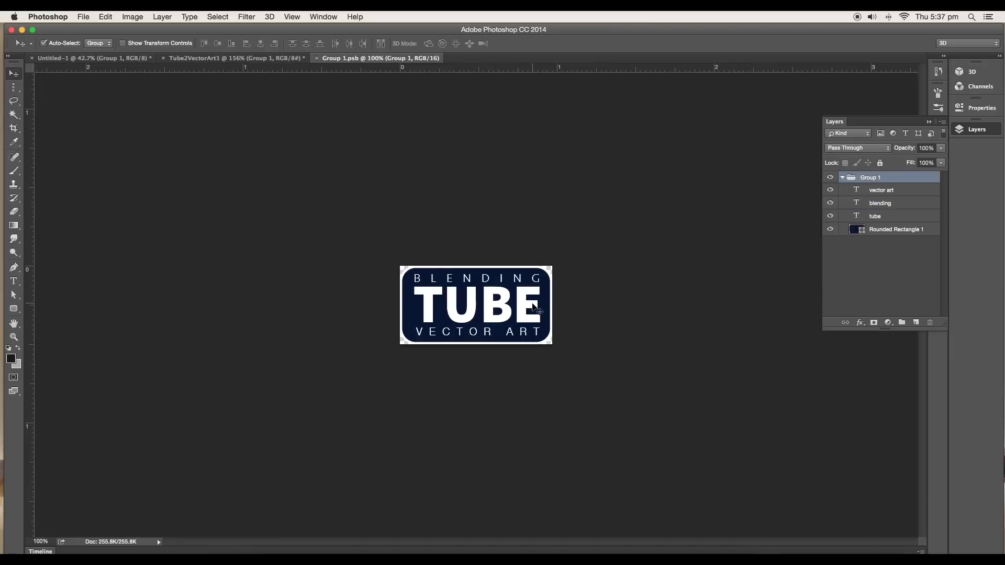